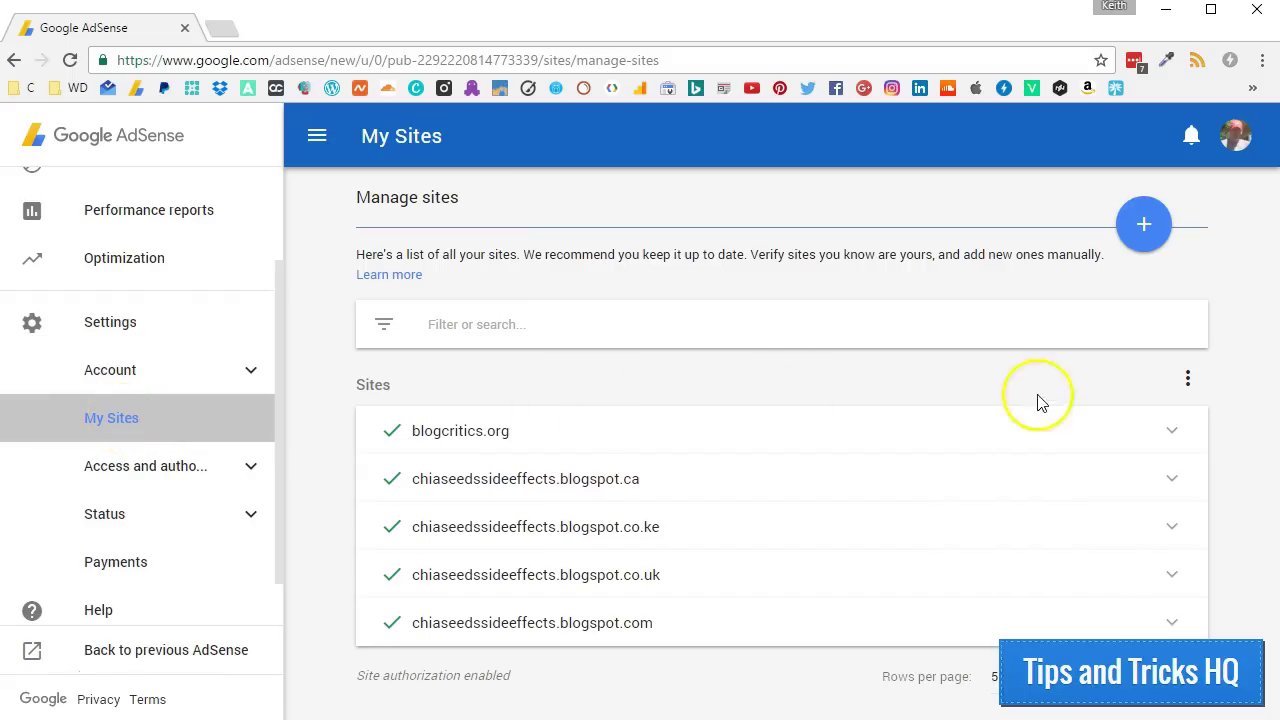
Add example2.com as a new site in the Manage sites list.
{"action": "left_click", "coordinate": [1141, 240]}
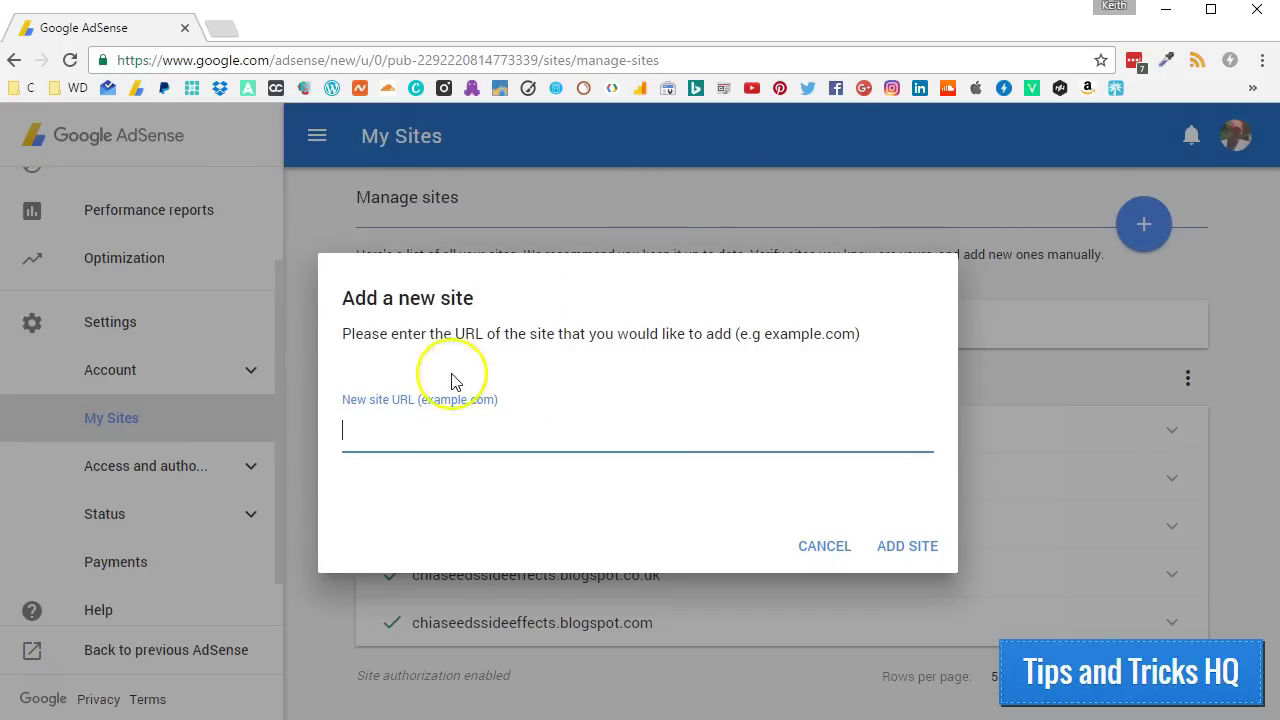
{"action": "type", "text": "example2"}
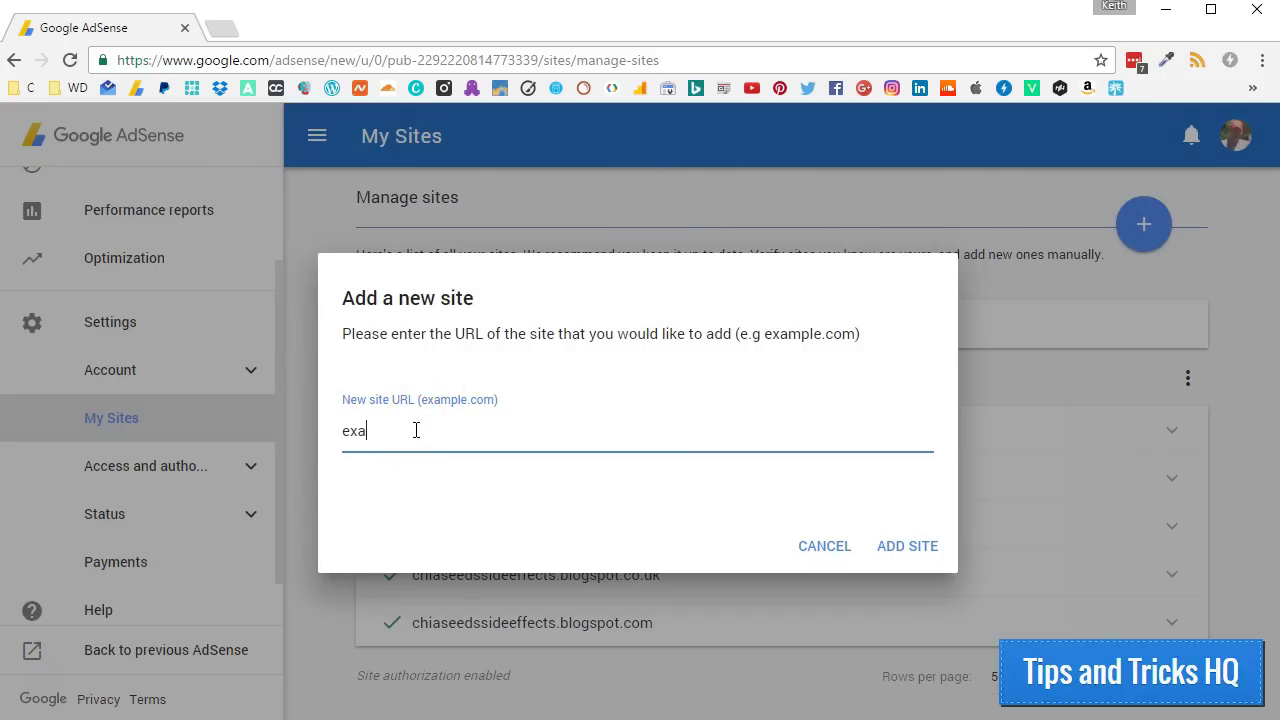
{"action": "type", "text": ".com"}
{"action": "left_click", "coordinate": [908, 550]}
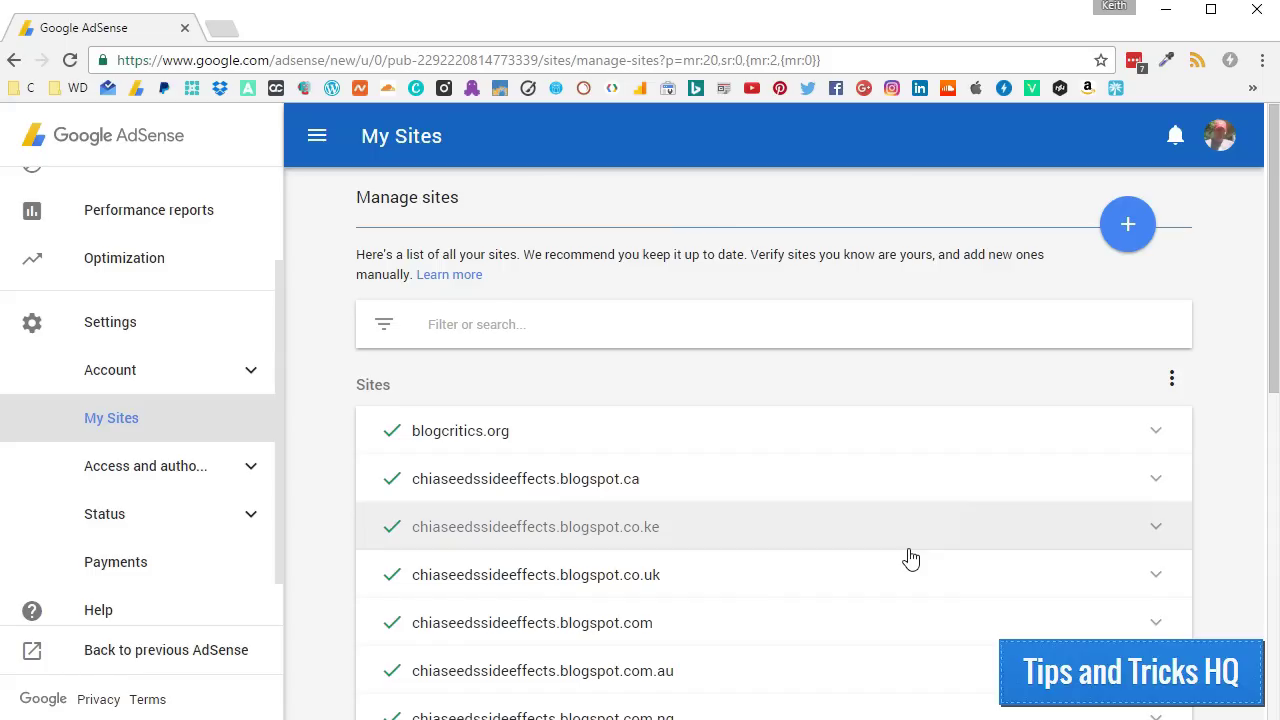
Turn on site authorization so that only verified sites can use the ad code, and save the setting.
{"action": "left_click", "coordinate": [1172, 380]}
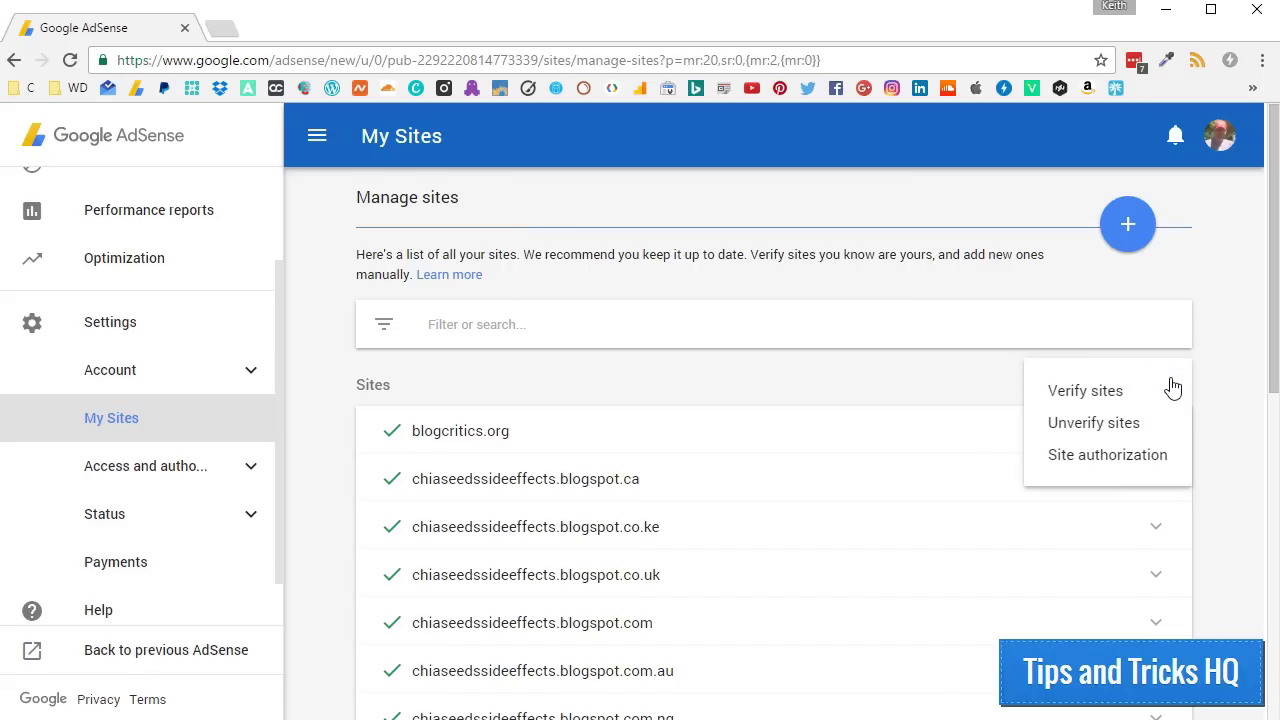
{"action": "left_click", "coordinate": [1172, 462]}
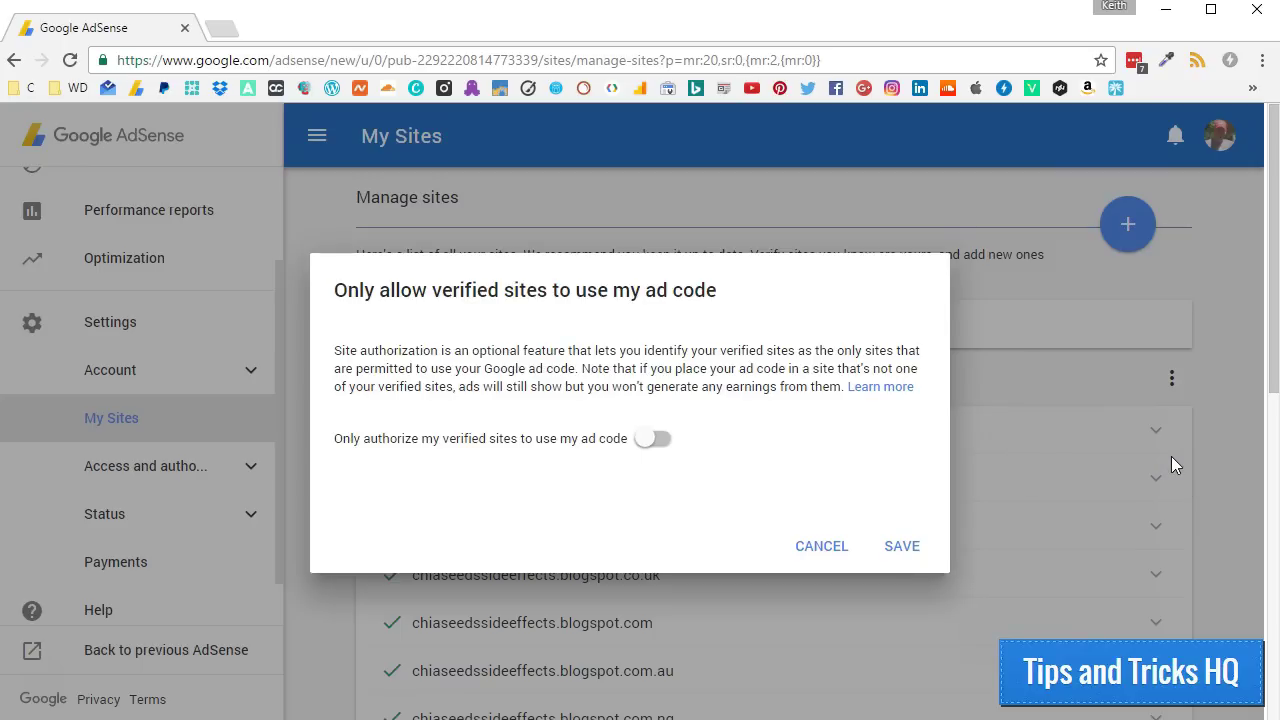
{"action": "left_click", "coordinate": [654, 440]}
{"action": "left_click", "coordinate": [902, 547]}
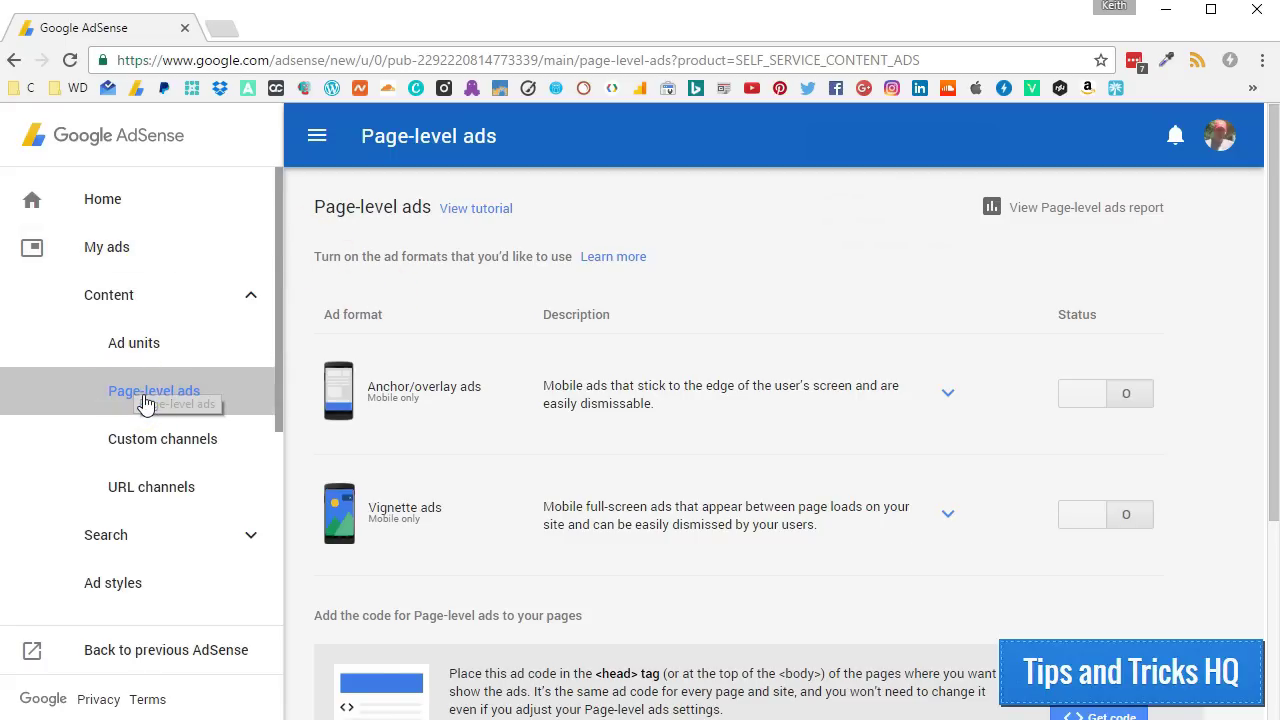
Enable both the Anchor/overlay ads and Vignette ads formats for page-level ads.
{"action": "left_click", "coordinate": [1091, 397]}
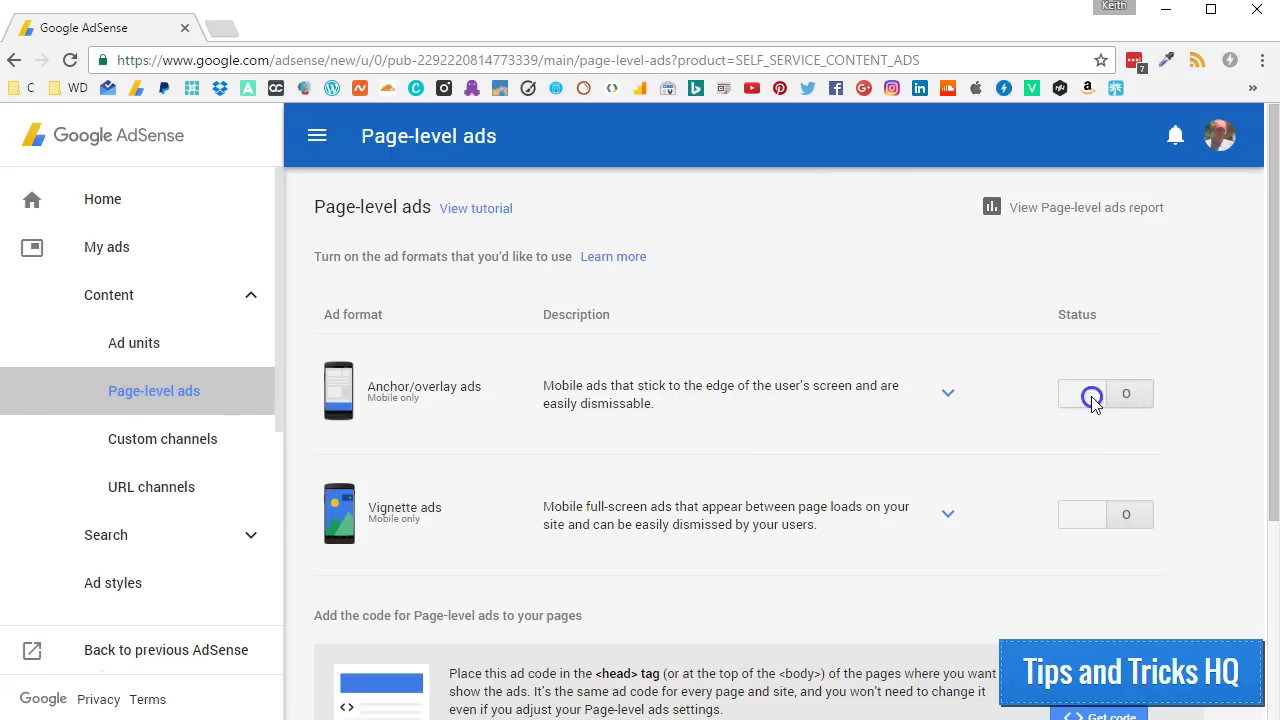
{"action": "left_click", "coordinate": [1089, 522]}
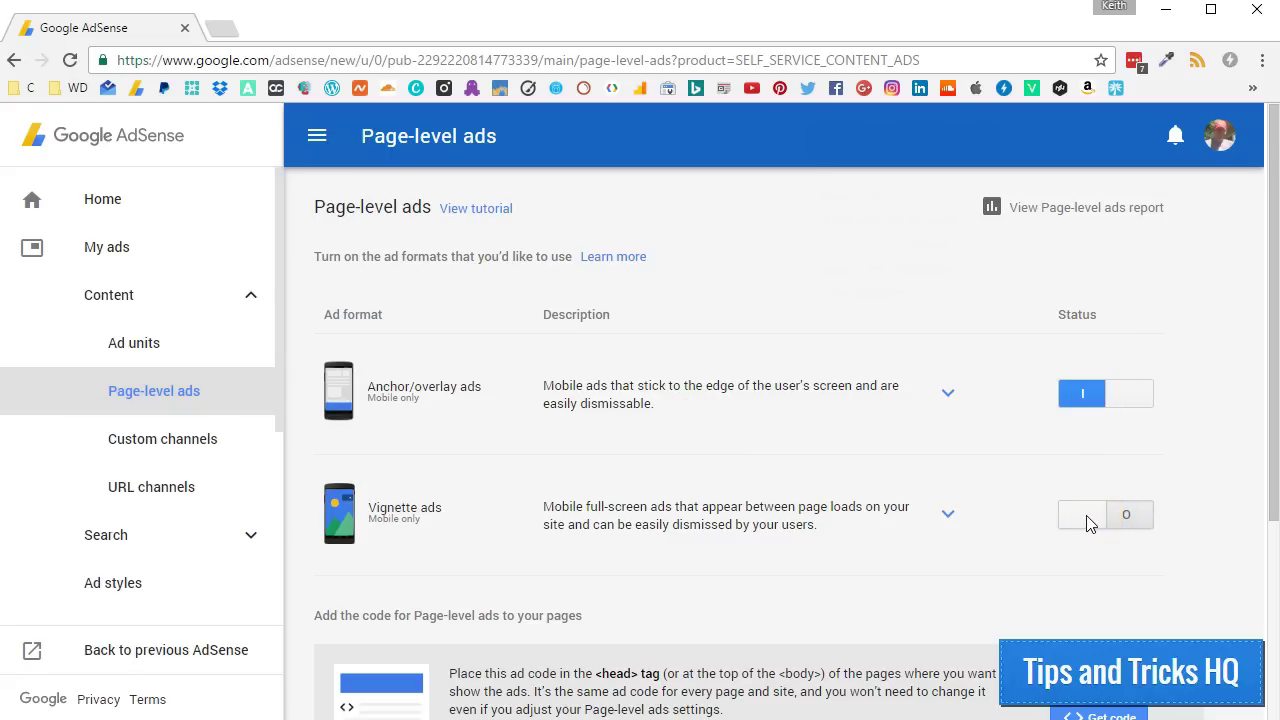
{"action": "left_click", "coordinate": [1089, 522]}
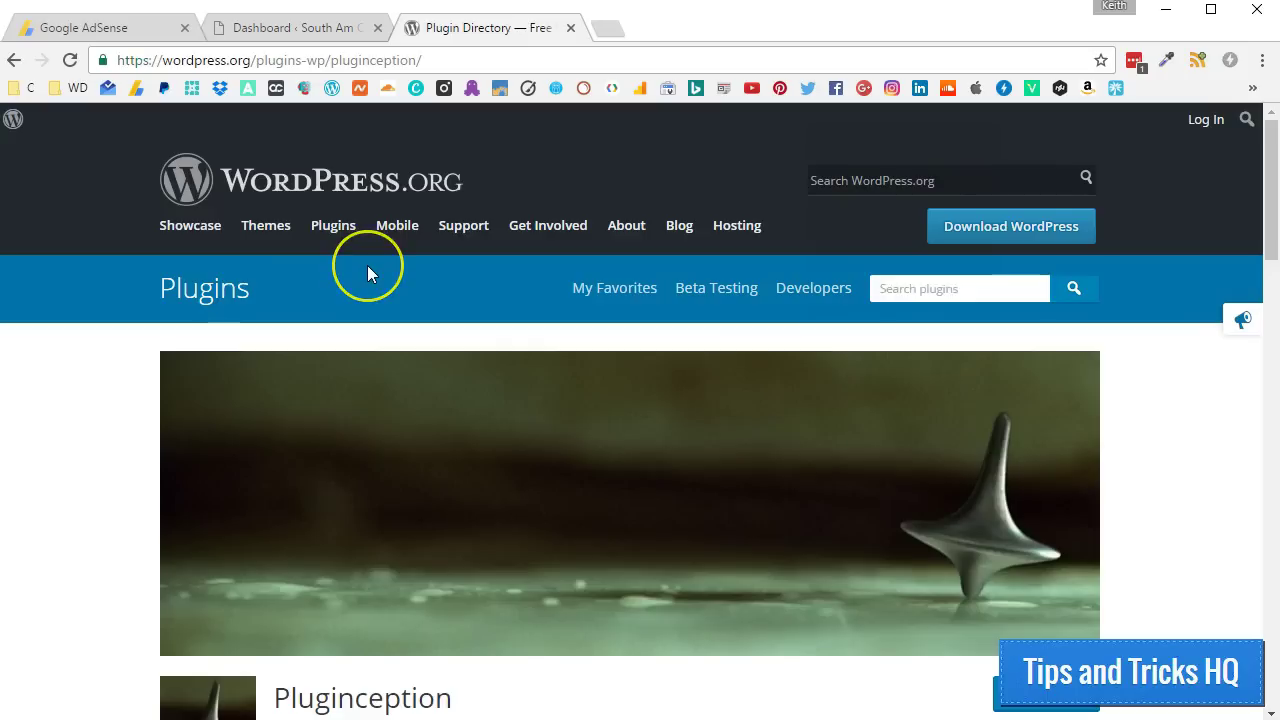
Read the Pluginception plugin description on WordPress.org and close that page.
{"action": "scroll", "coordinate": [367, 265], "scroll_direction": "down", "scroll_amount": 2}
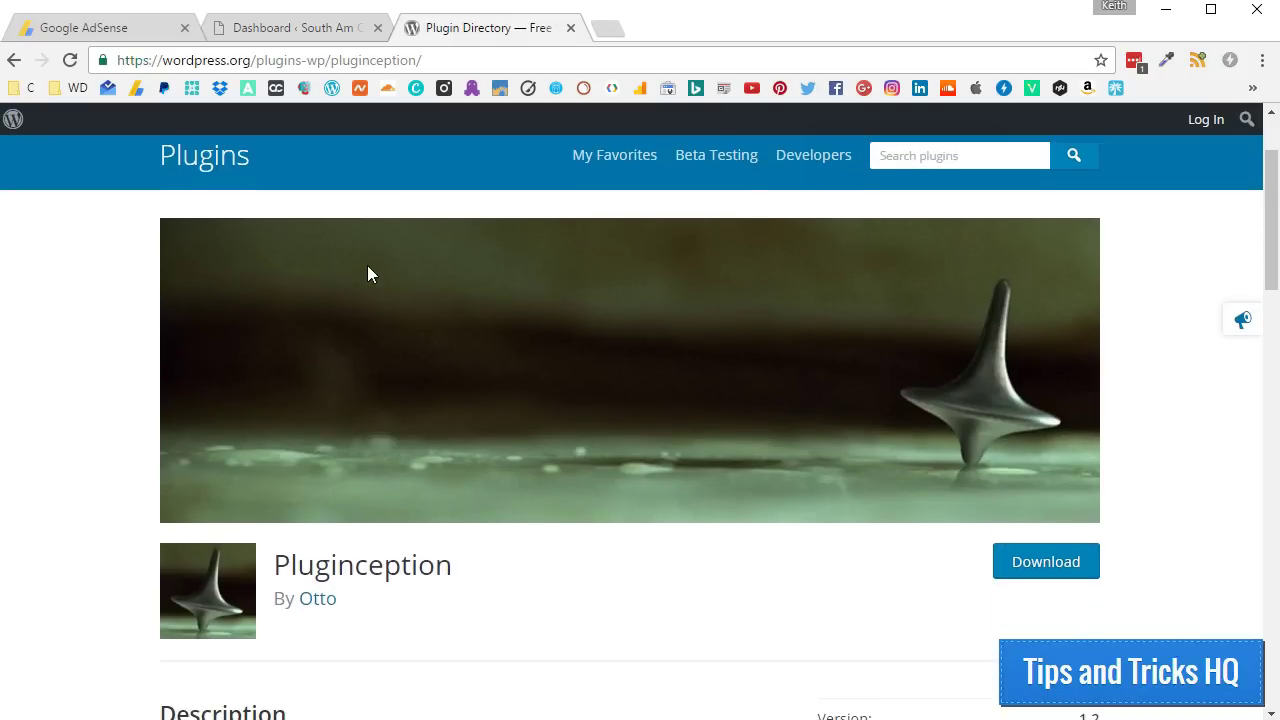
{"action": "scroll", "coordinate": [367, 270], "scroll_direction": "down", "scroll_amount": 2}
{"action": "scroll", "coordinate": [367, 270], "scroll_direction": "down", "scroll_amount": 1}
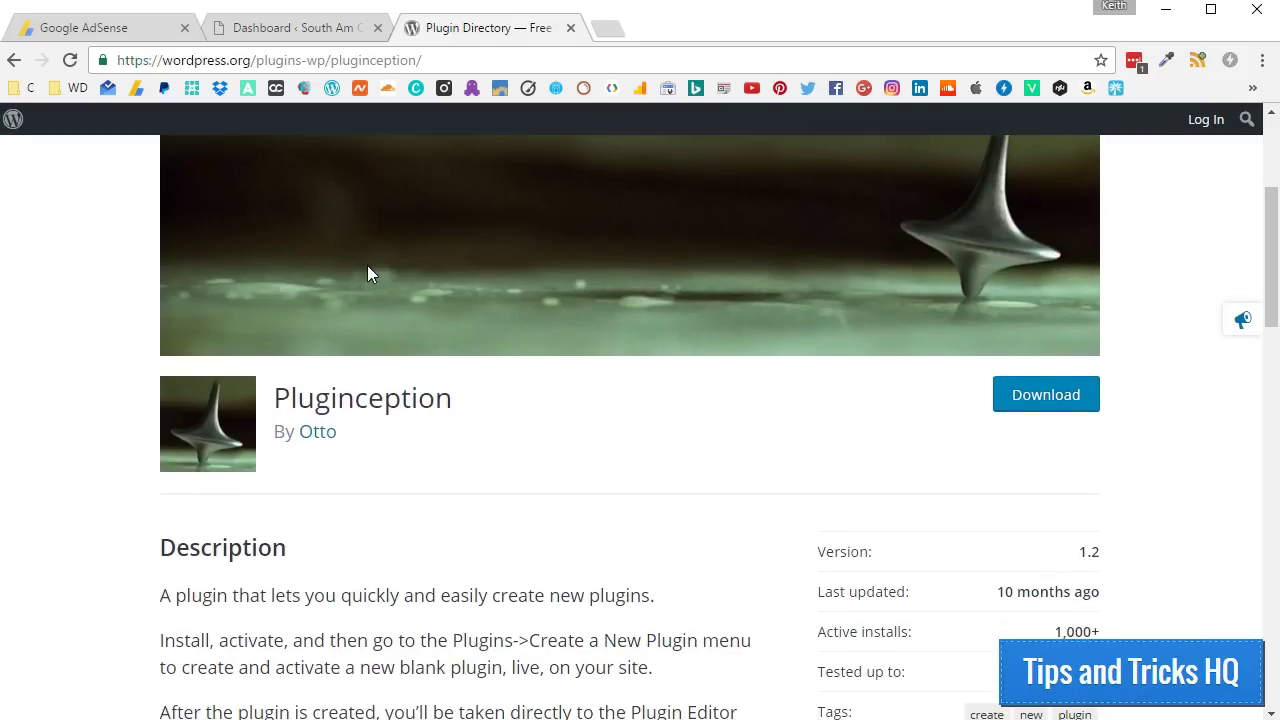
{"action": "scroll", "coordinate": [367, 272], "scroll_direction": "down", "scroll_amount": 1}
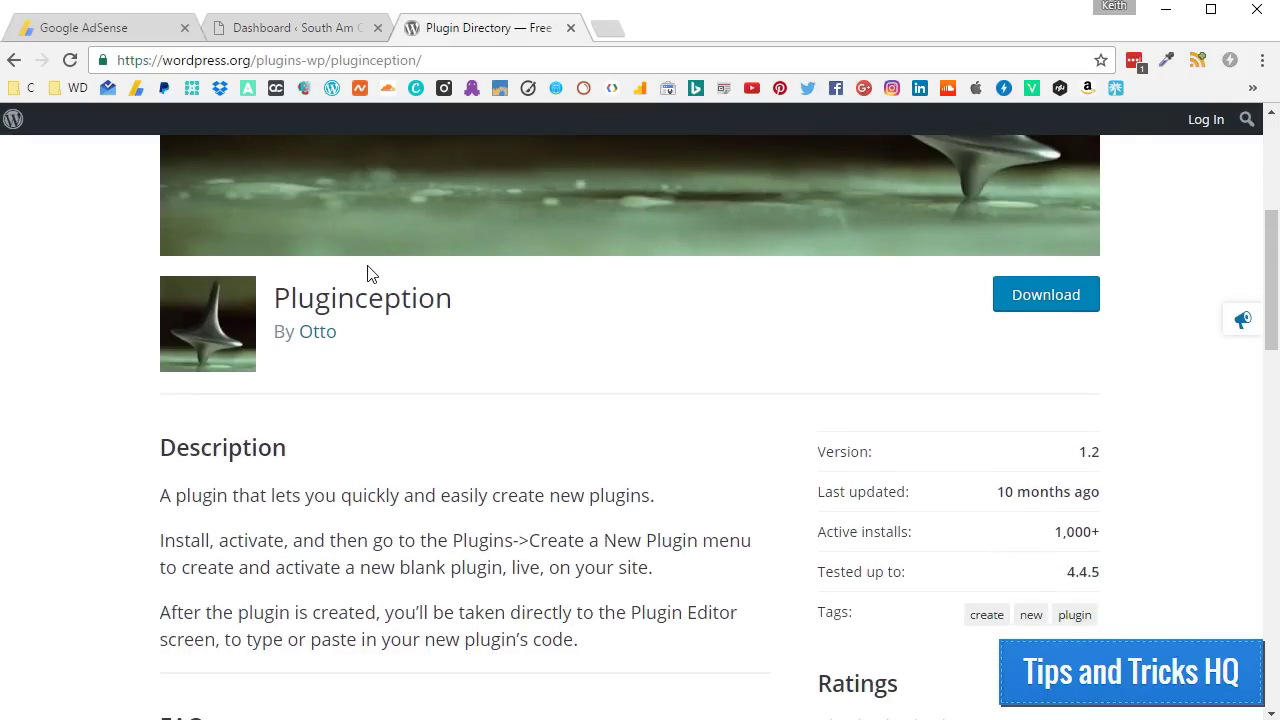
{"action": "scroll", "coordinate": [367, 273], "scroll_direction": "down", "scroll_amount": 2}
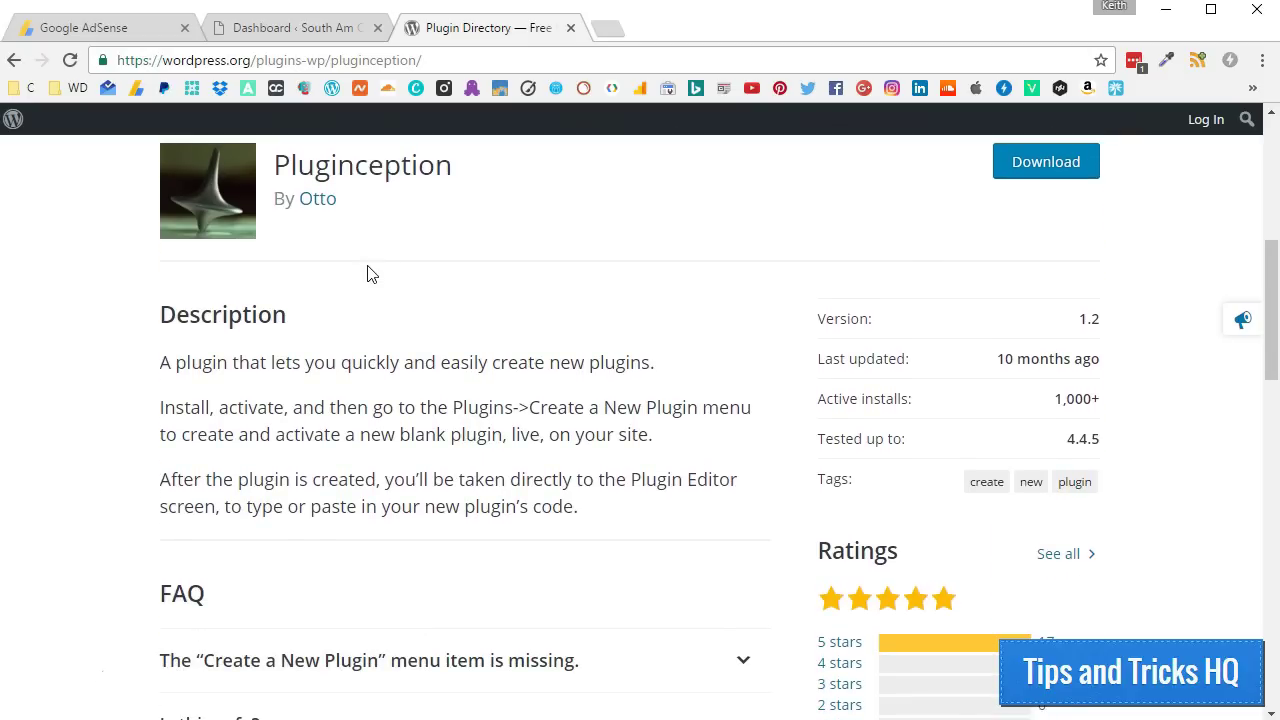
{"action": "key", "text": "ctrl+w"}
Find the Pluginception plugin from the WordPress dashboard, install it and activate it.
{"action": "mouse_move", "coordinate": [47, 552]}
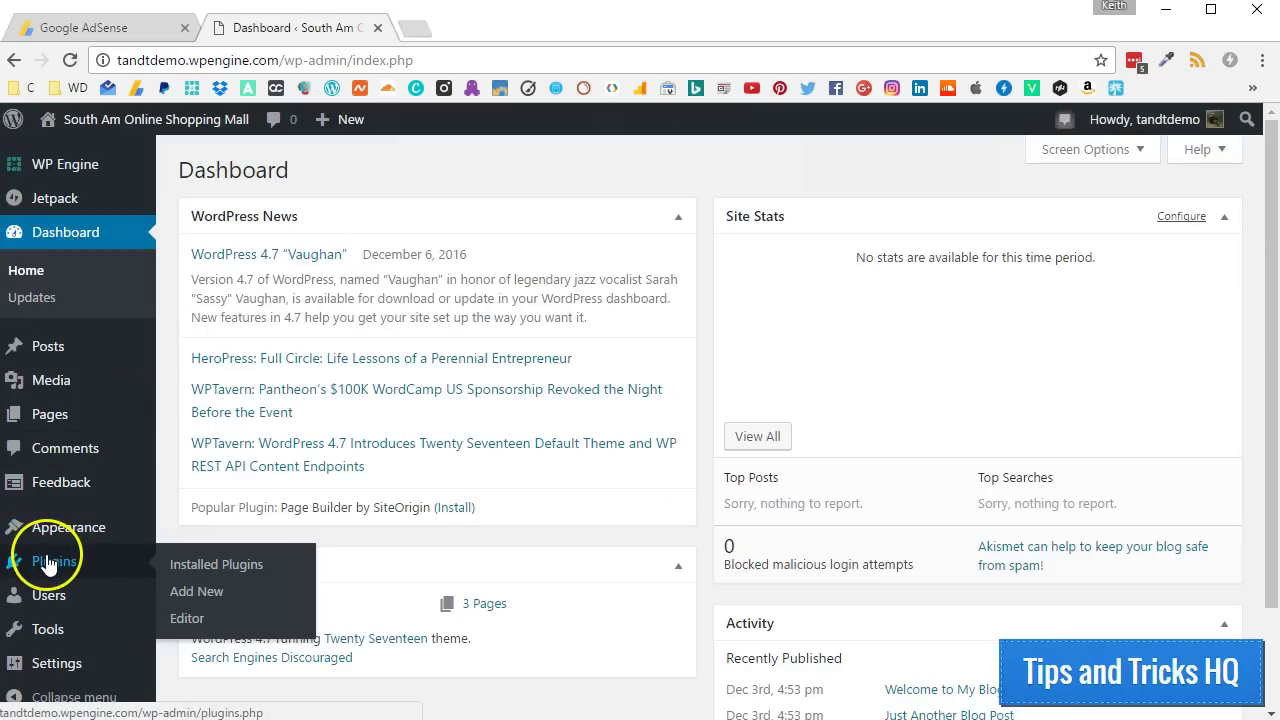
{"action": "left_click", "coordinate": [188, 596]}
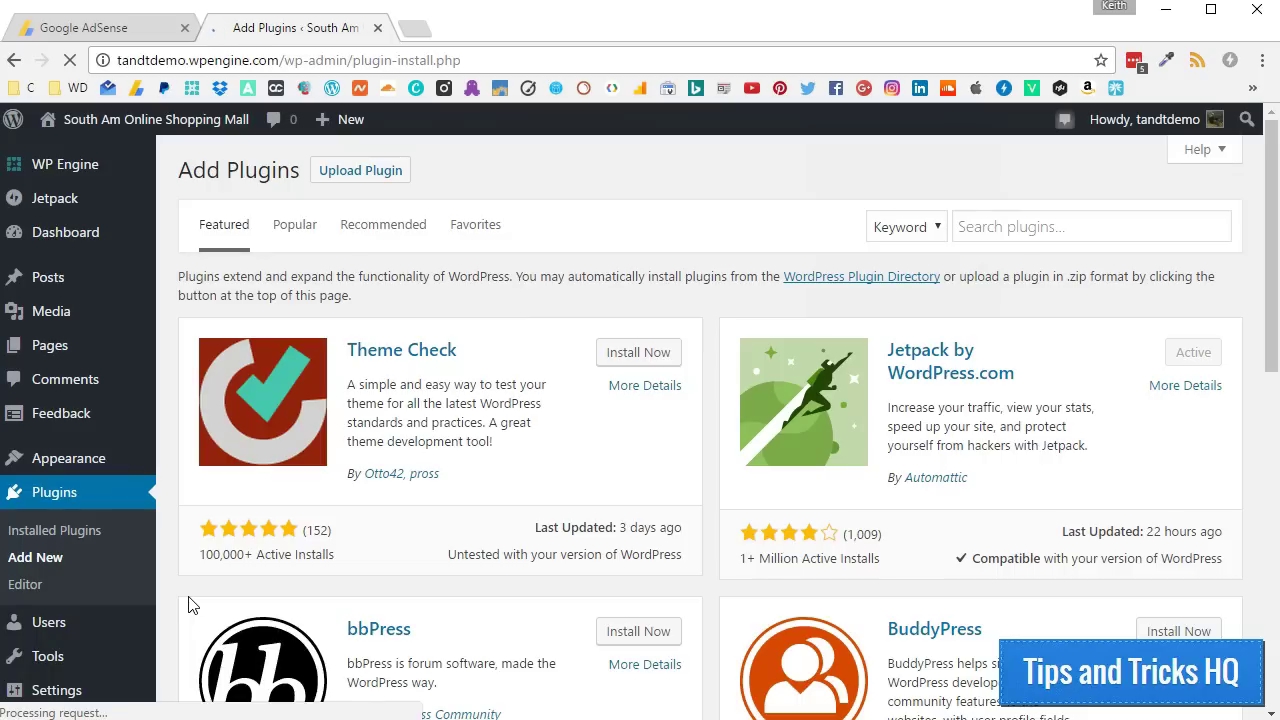
{"action": "left_click", "coordinate": [975, 216]}
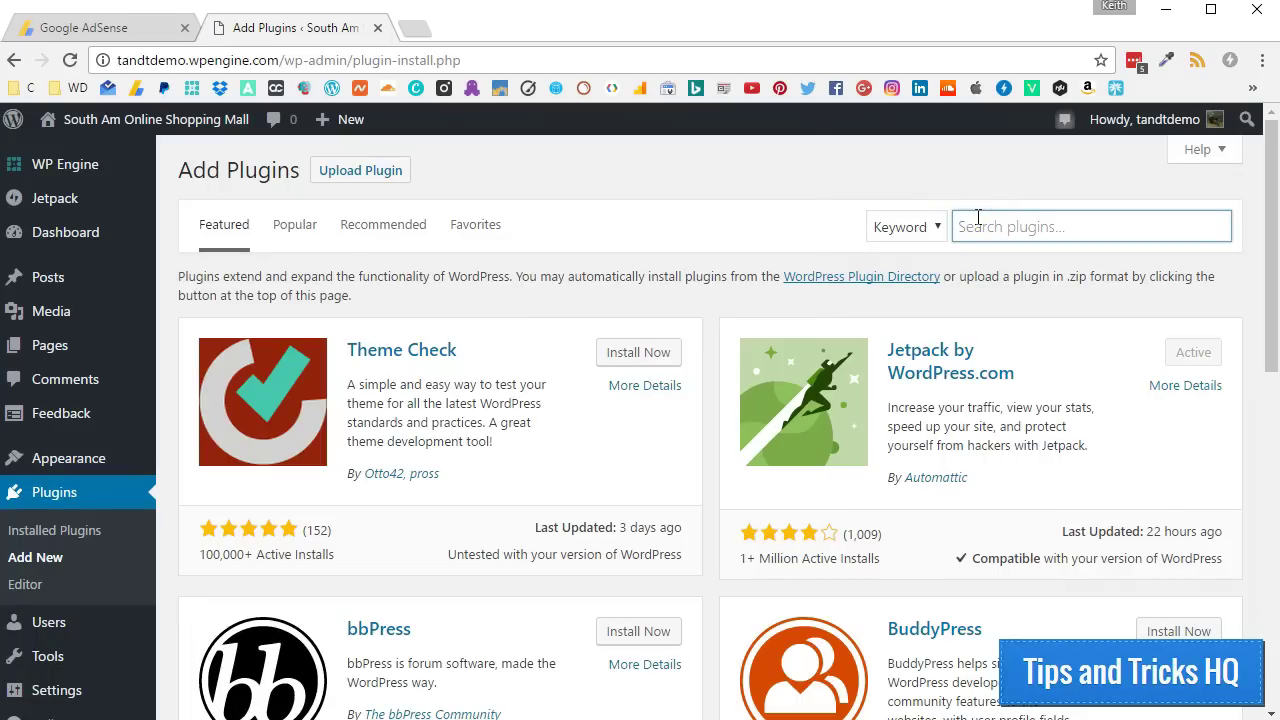
{"action": "type", "text": "Pluginception"}
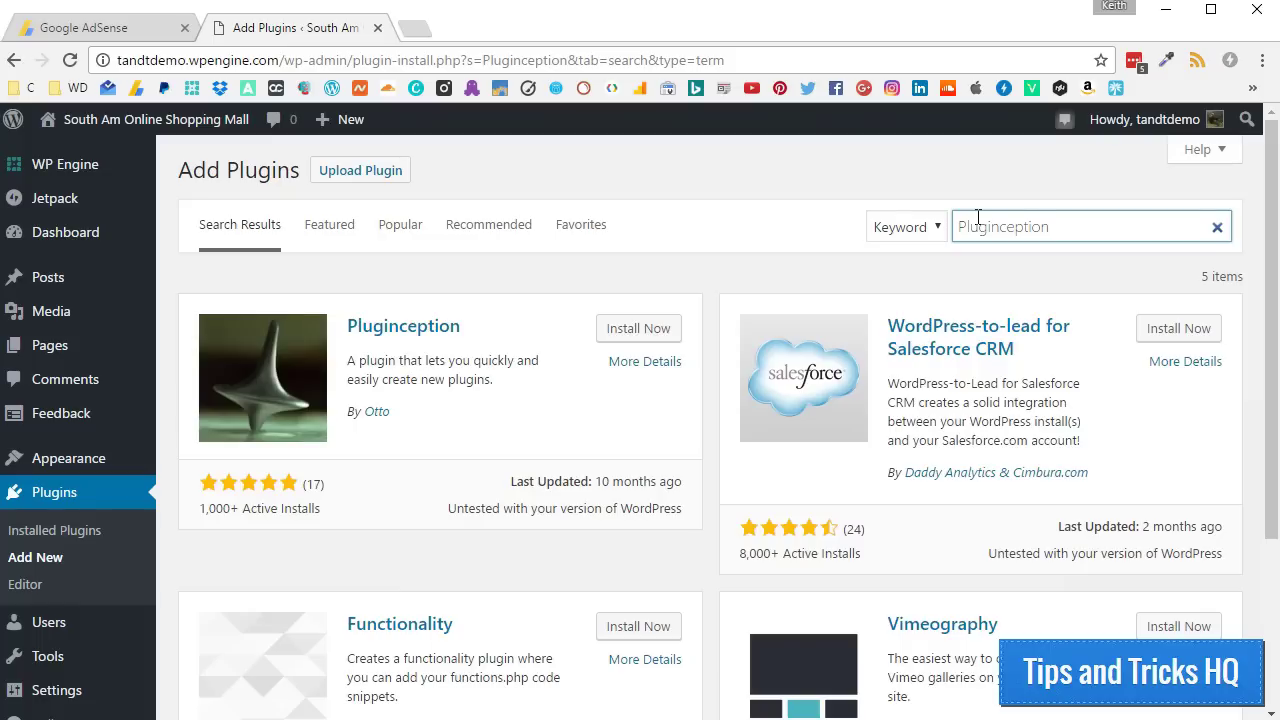
{"action": "left_click", "coordinate": [626, 328]}
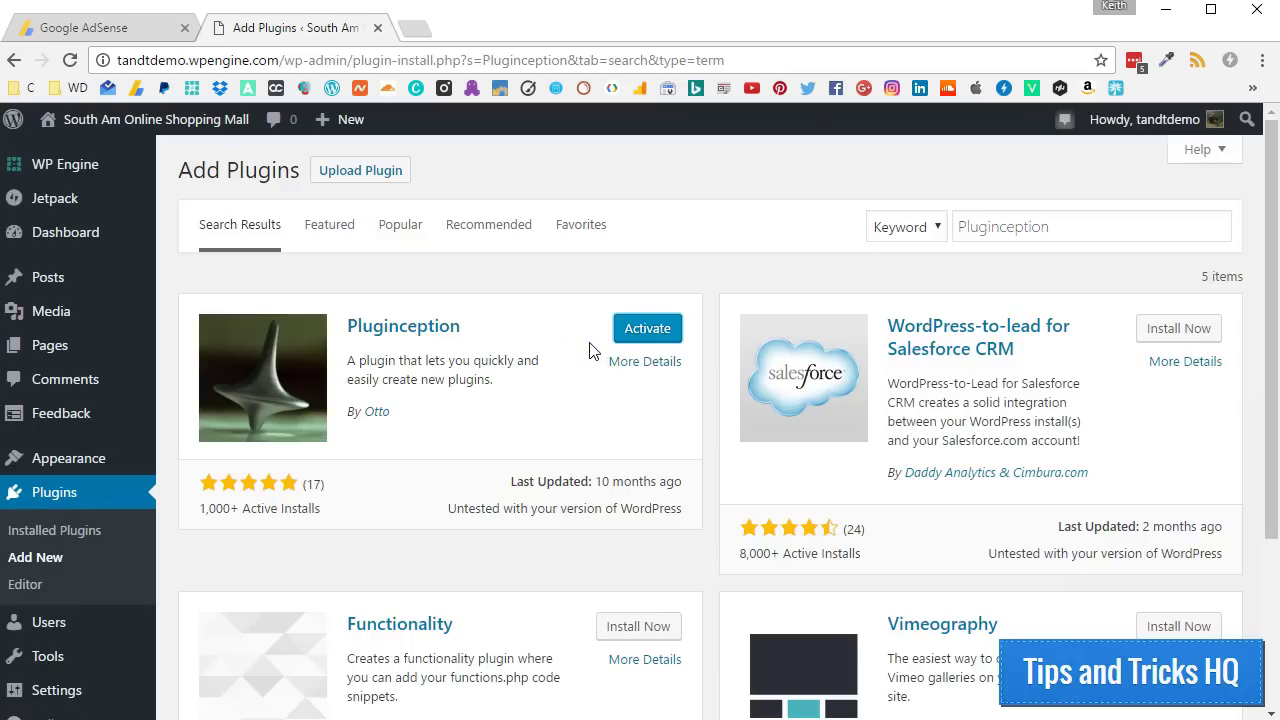
{"action": "left_click", "coordinate": [620, 327]}
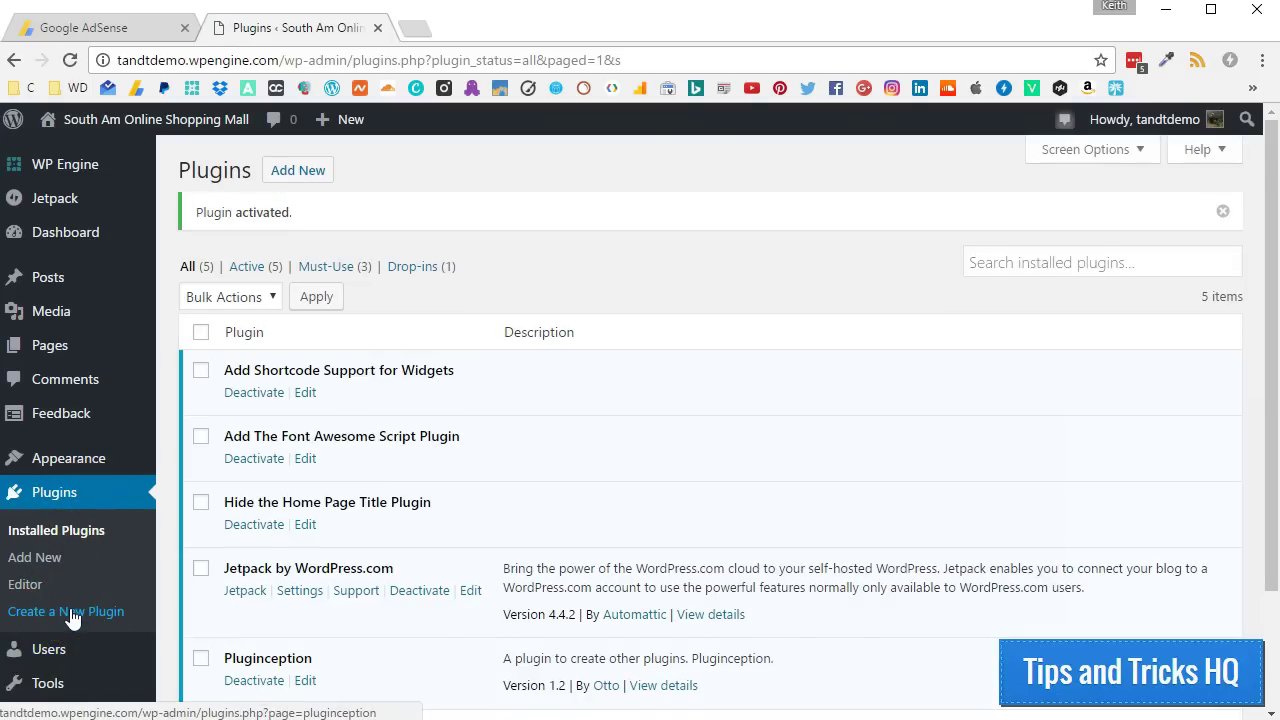
Create and activate a blank plugin named "My Google AdSense Placement Plugin" with Pluginception.
{"action": "left_click", "coordinate": [70, 610]}
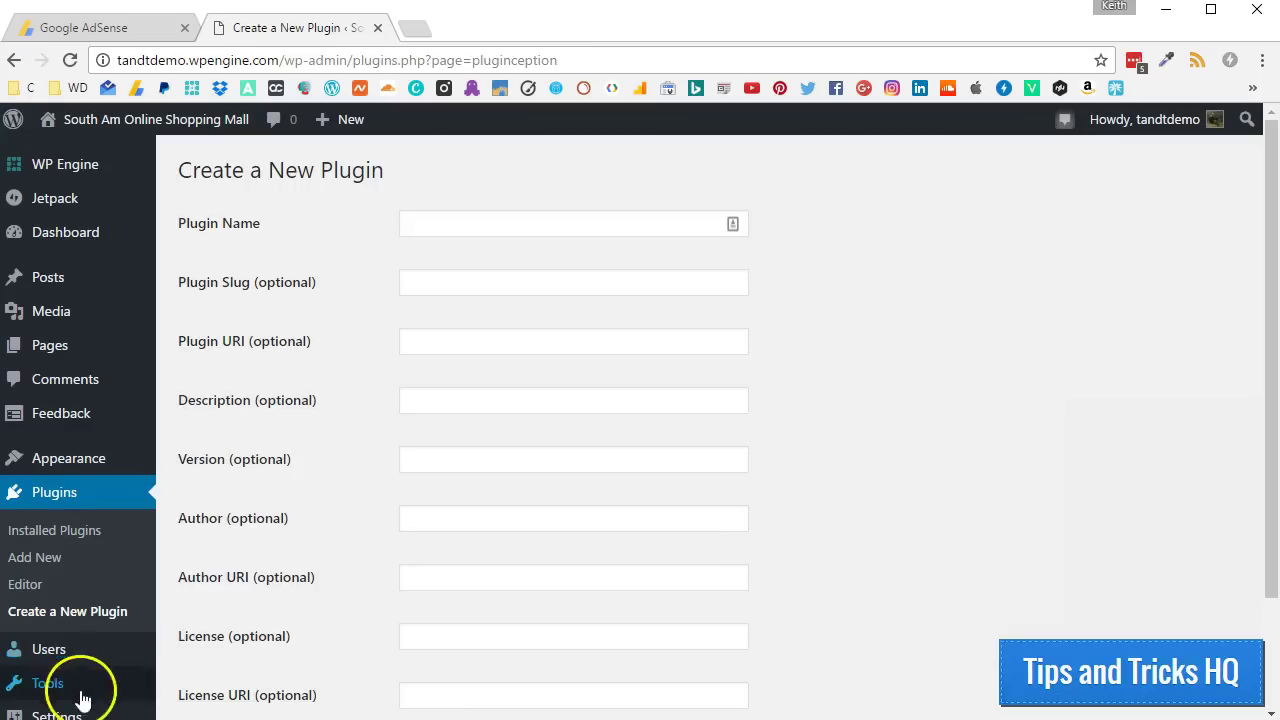
{"action": "left_click", "coordinate": [440, 232]}
{"action": "type", "text": "My Google AdSense Placement Plugin"}
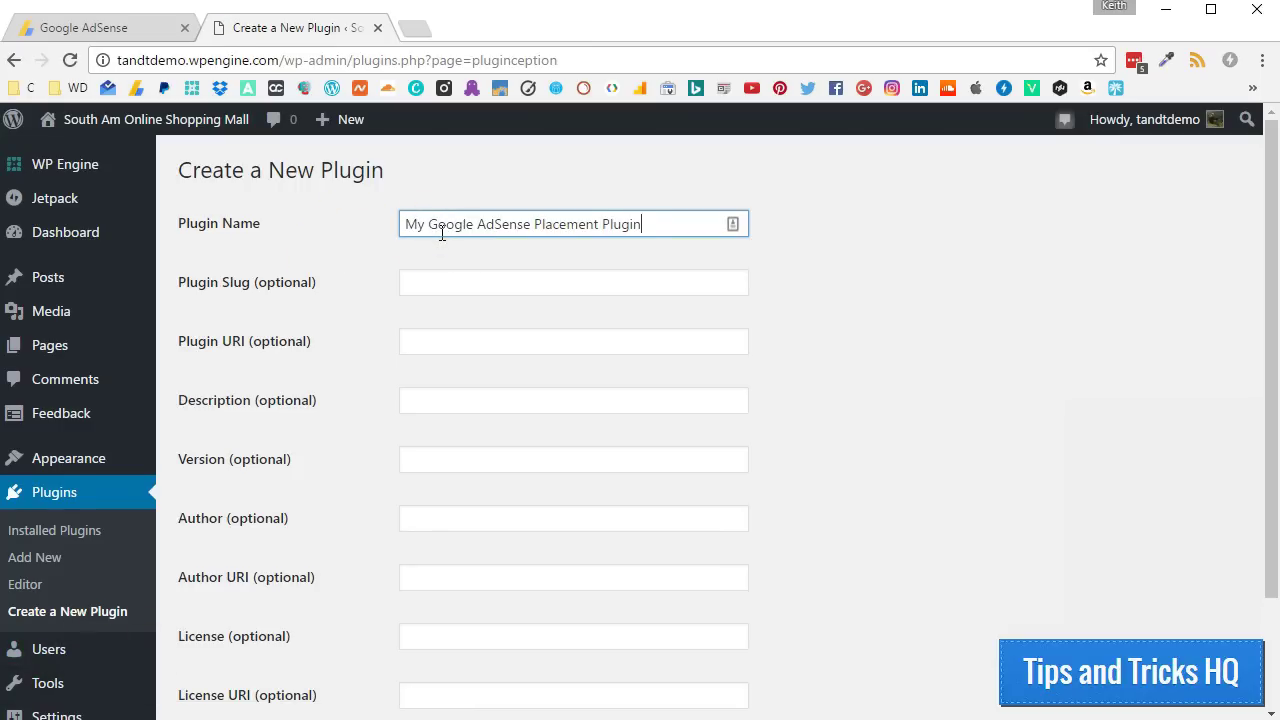
{"action": "scroll", "coordinate": [441, 233], "scroll_direction": "down", "scroll_amount": 2}
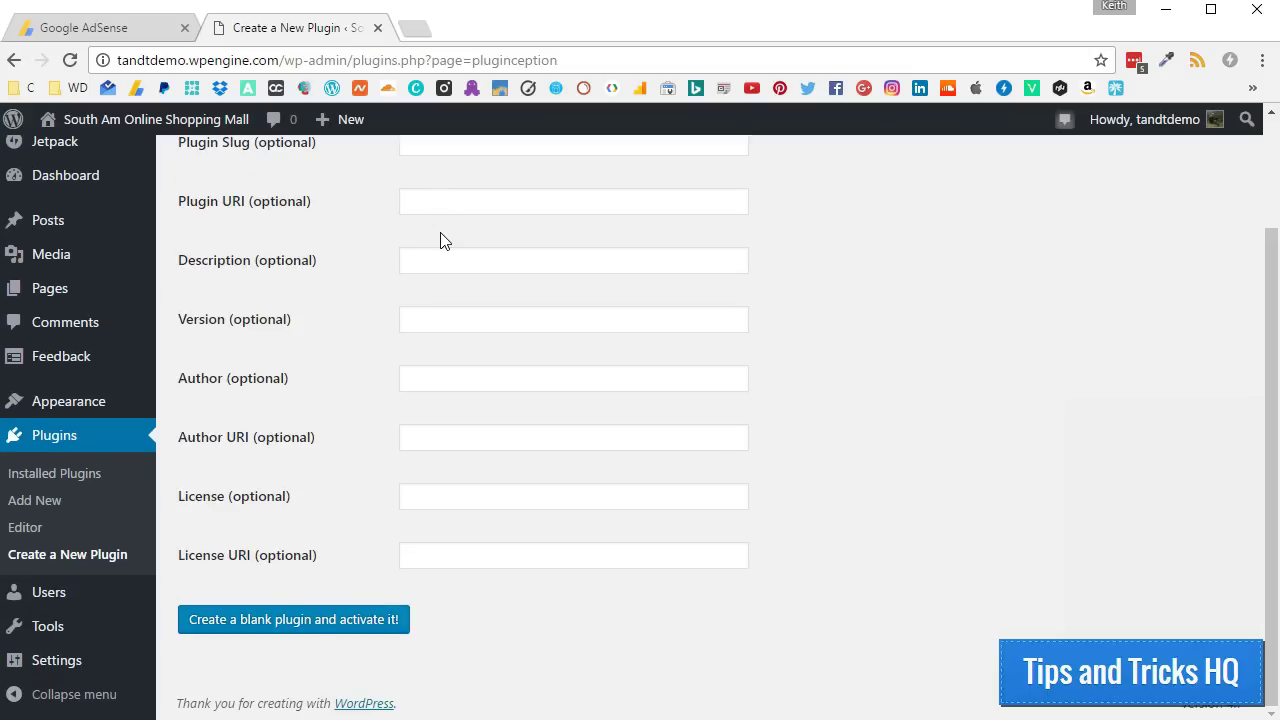
{"action": "left_click", "coordinate": [286, 619]}
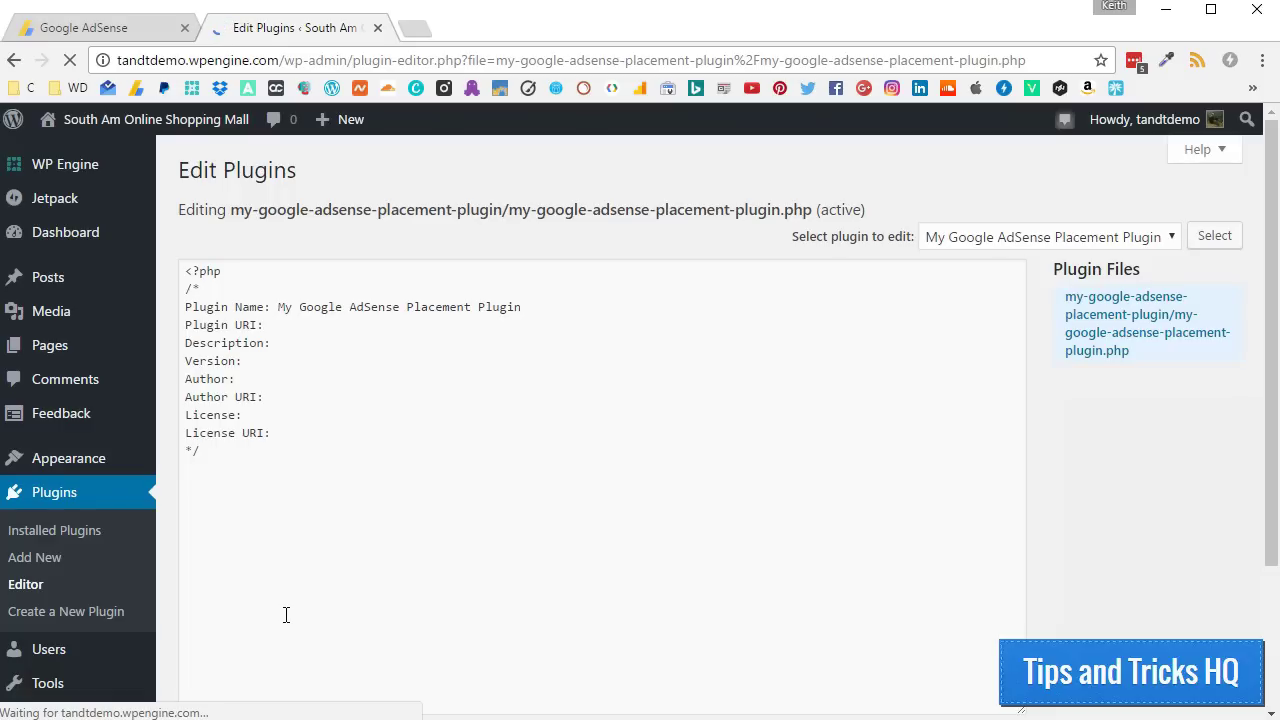
Below the plugin header, add my_google_adsense_placement_function() that echoes $output='YOUR ADSENSE CODE', and hook it to wp_head with add_action.
{"action": "left_click", "coordinate": [286, 615]}
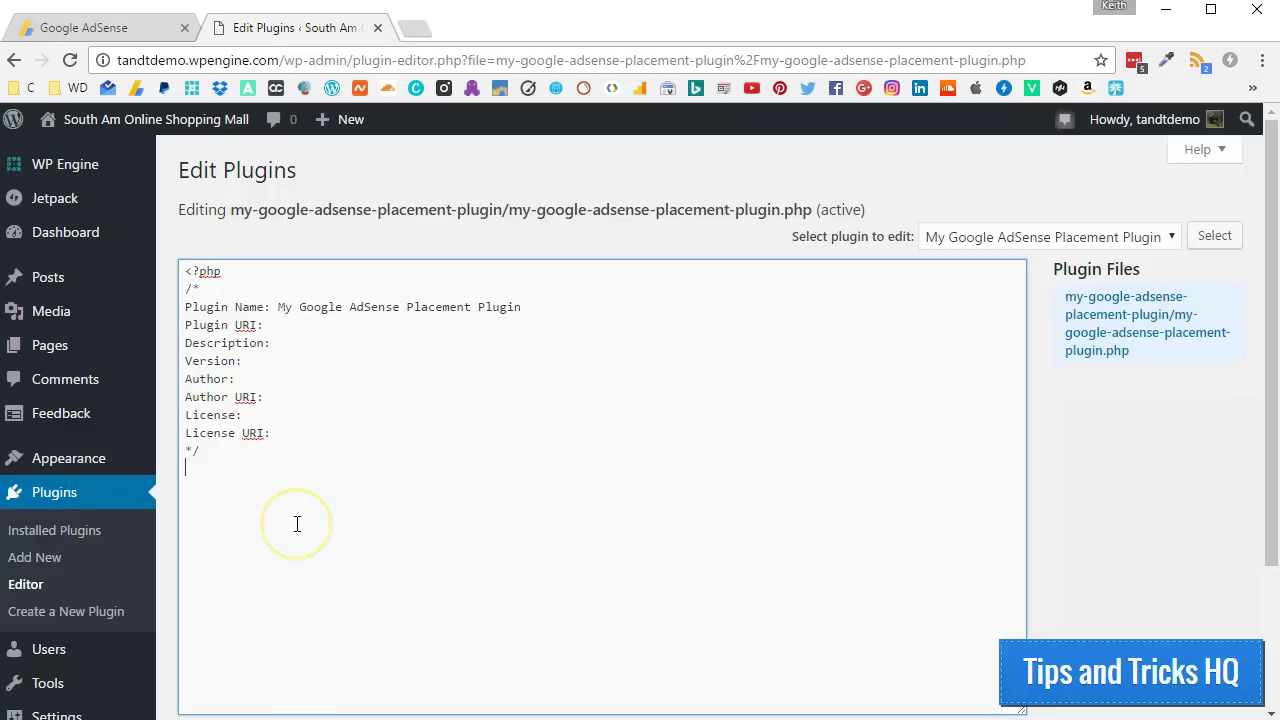
{"action": "type", "text": "function my_google_adsense_placement_function() {   $output='YOUR ADSENSE CODE';   echo $output; } add_action('wp_head','my_google_adsense_placement_function');"}
{"action": "left_click", "coordinate": [323, 568]}
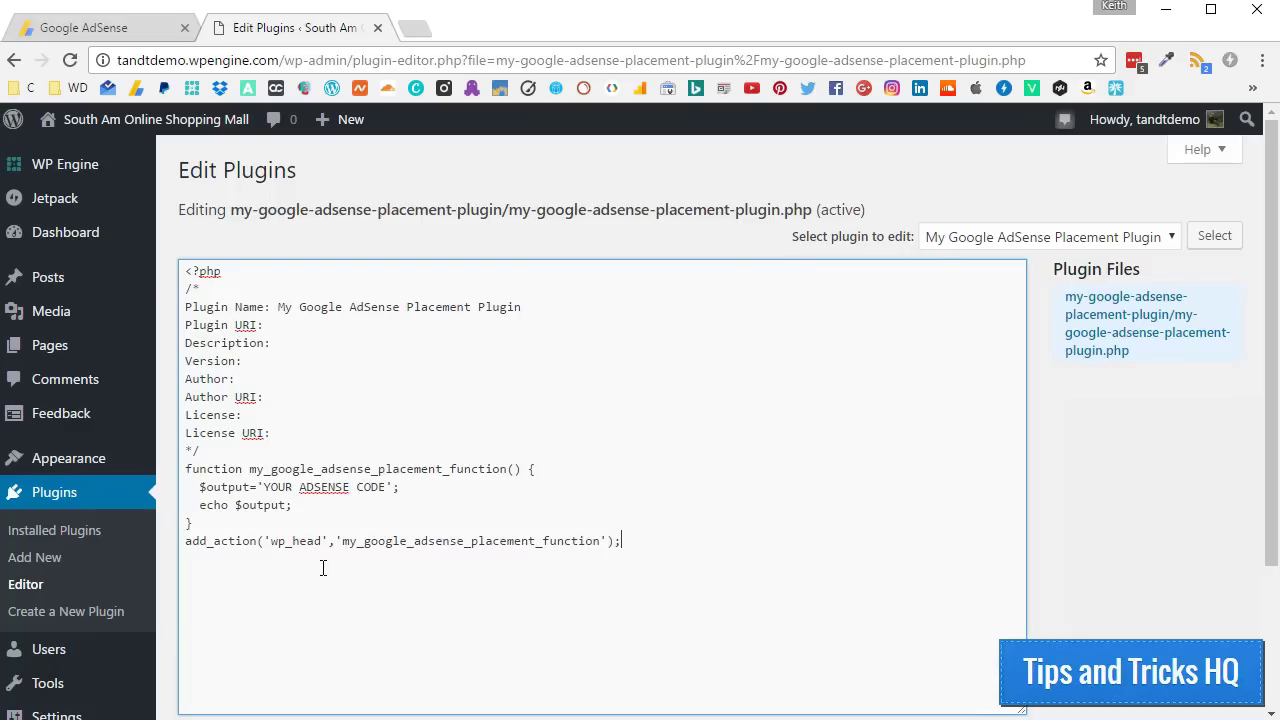
{"action": "scroll", "coordinate": [323, 568], "scroll_direction": "down", "scroll_amount": 1}
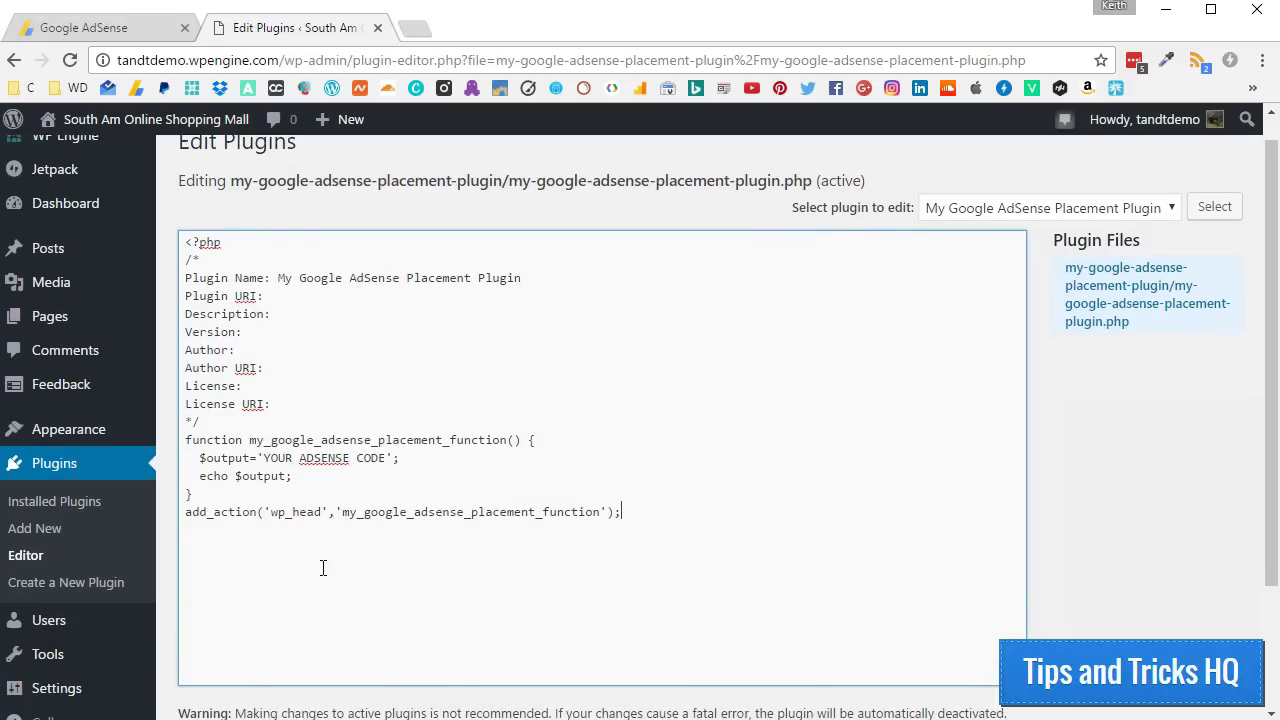
{"action": "scroll", "coordinate": [323, 568], "scroll_direction": "down", "scroll_amount": 1}
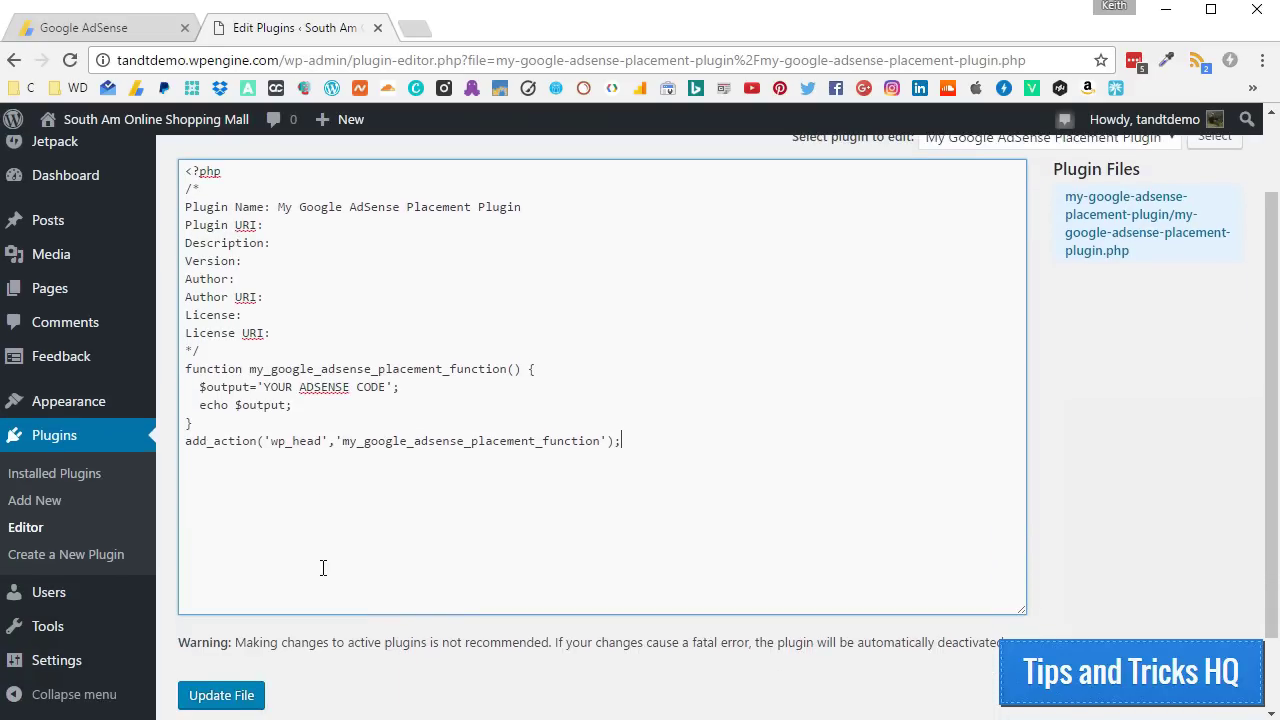
{"action": "scroll", "coordinate": [323, 568], "scroll_direction": "down", "scroll_amount": 1}
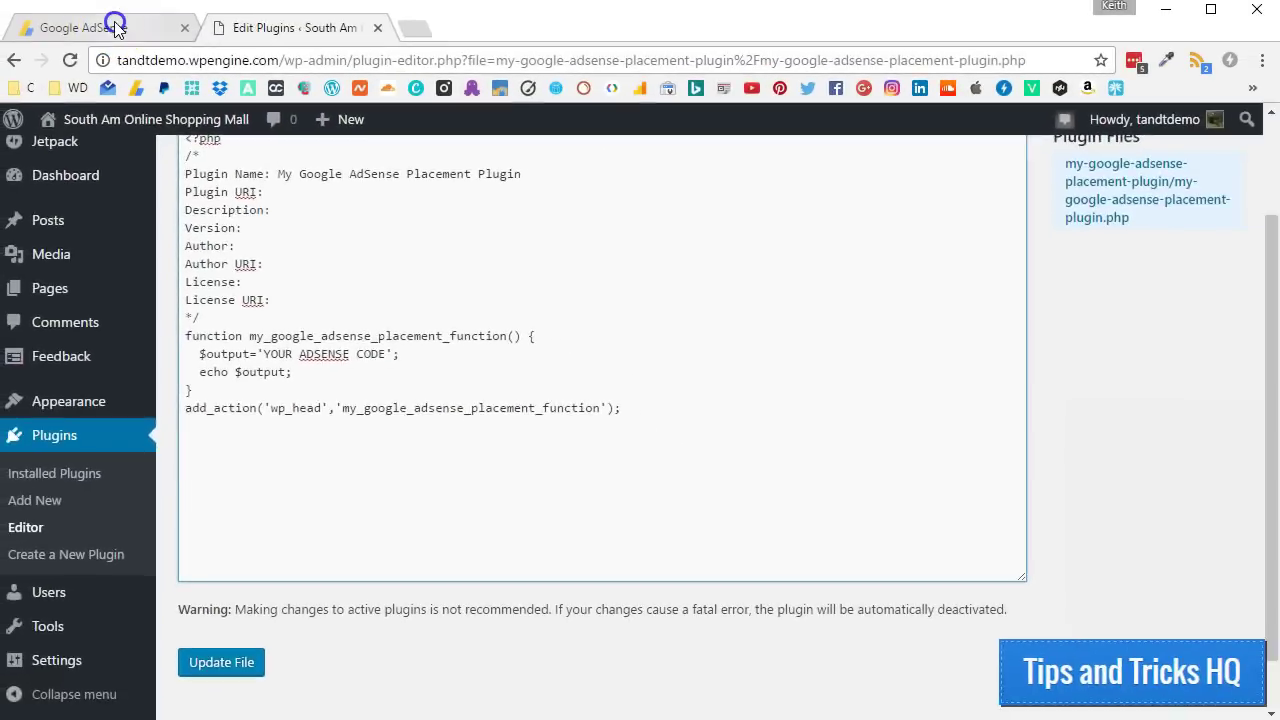
Copy the page-level ads code from Google AdSense and paste it over the YOUR ADSENSE CODE placeholder in the WordPress plugin file.
{"action": "left_click", "coordinate": [116, 26]}
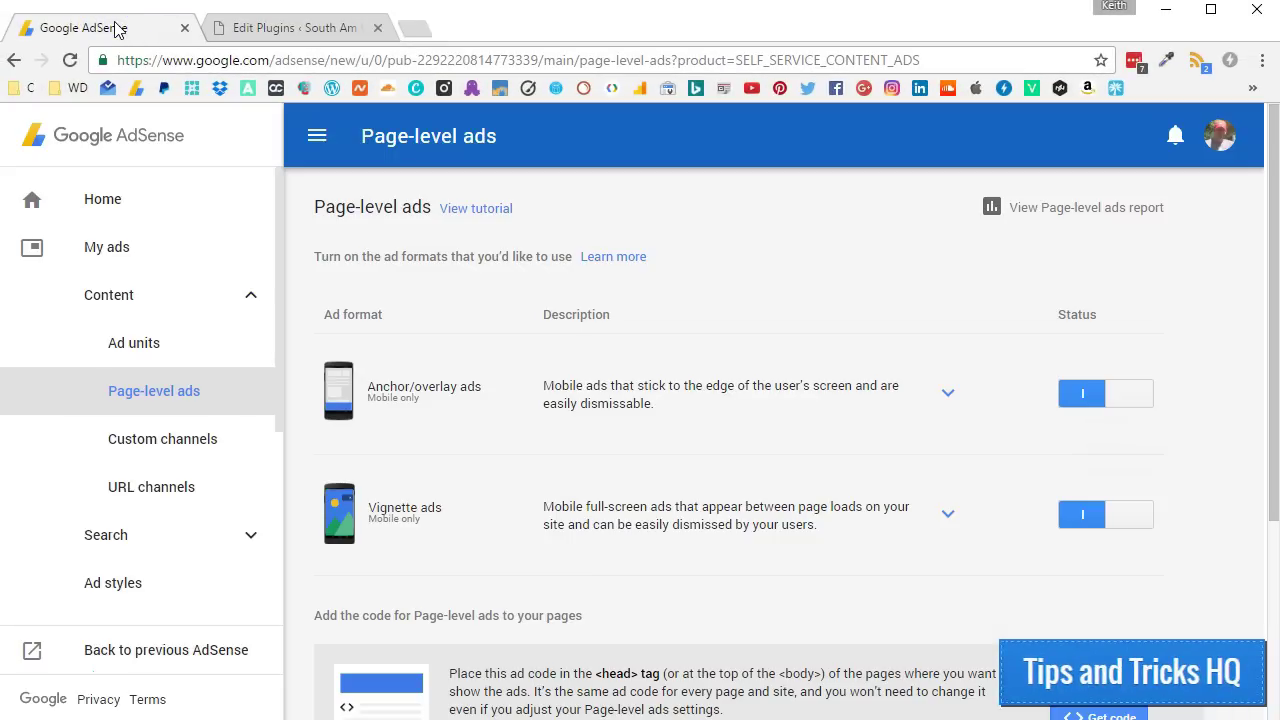
{"action": "scroll", "coordinate": [609, 437], "scroll_direction": "down", "scroll_amount": 2}
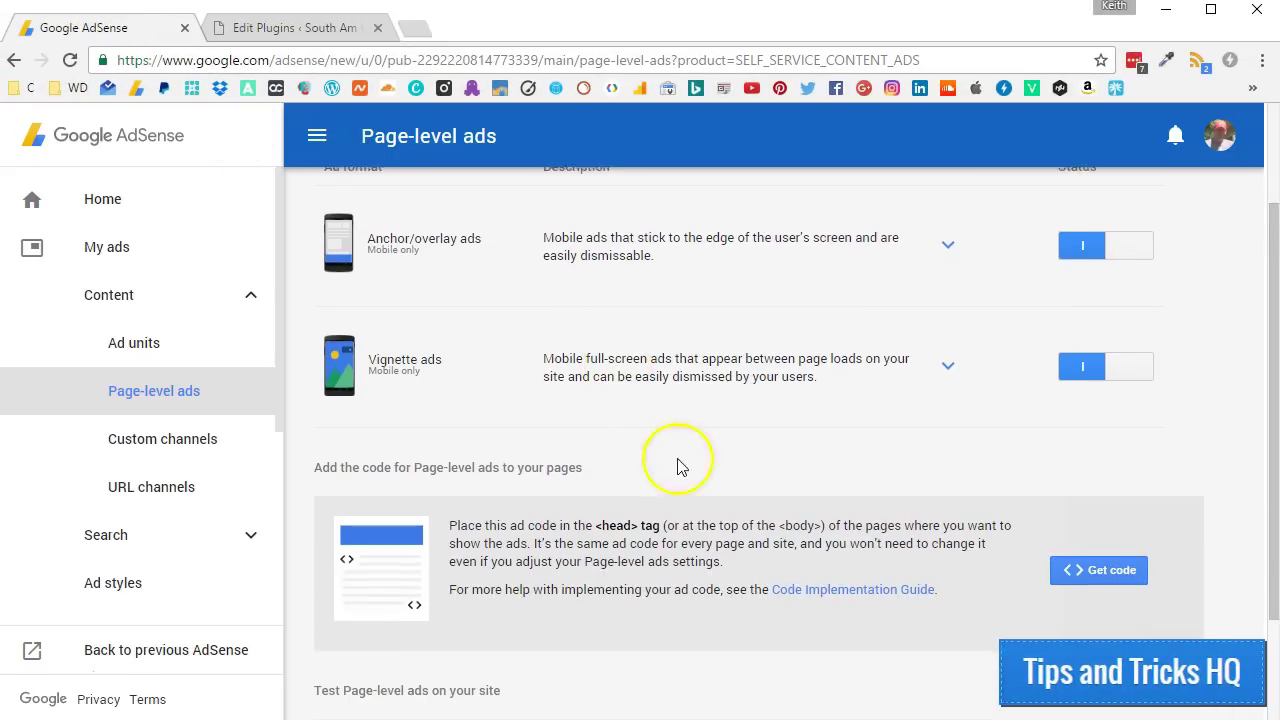
{"action": "left_click", "coordinate": [1062, 535]}
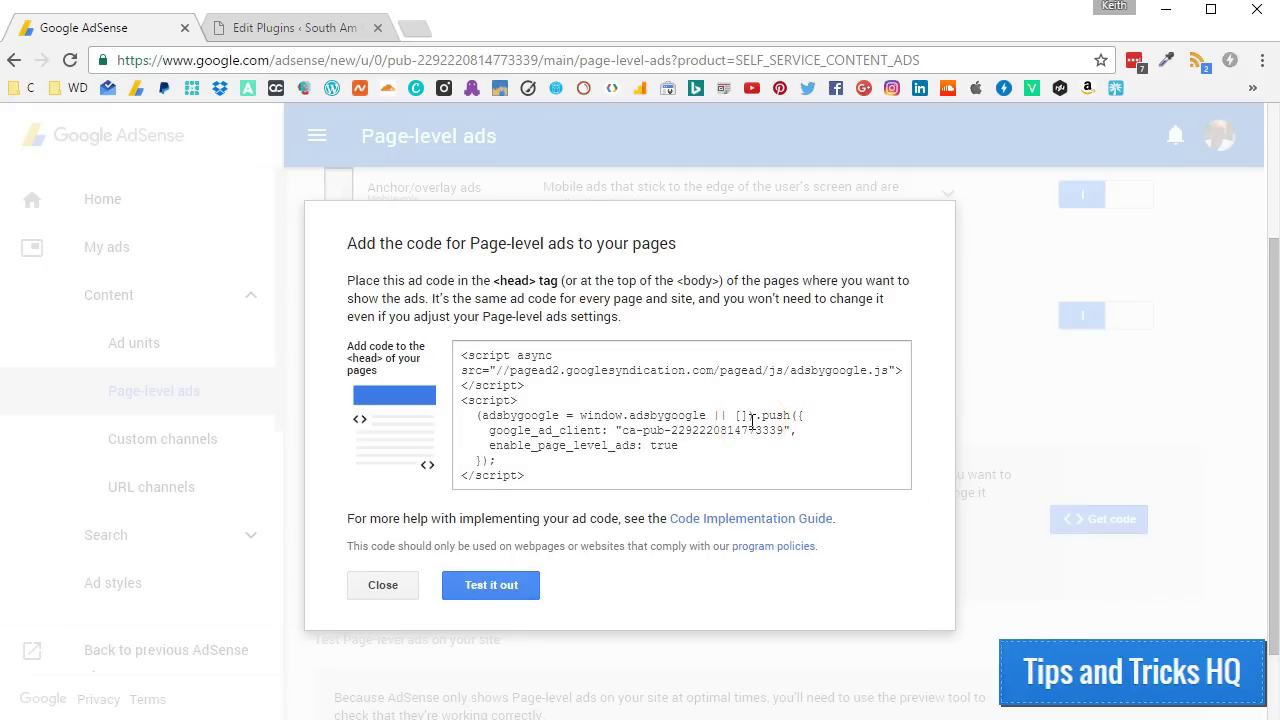
{"action": "left_click", "coordinate": [531, 411]}
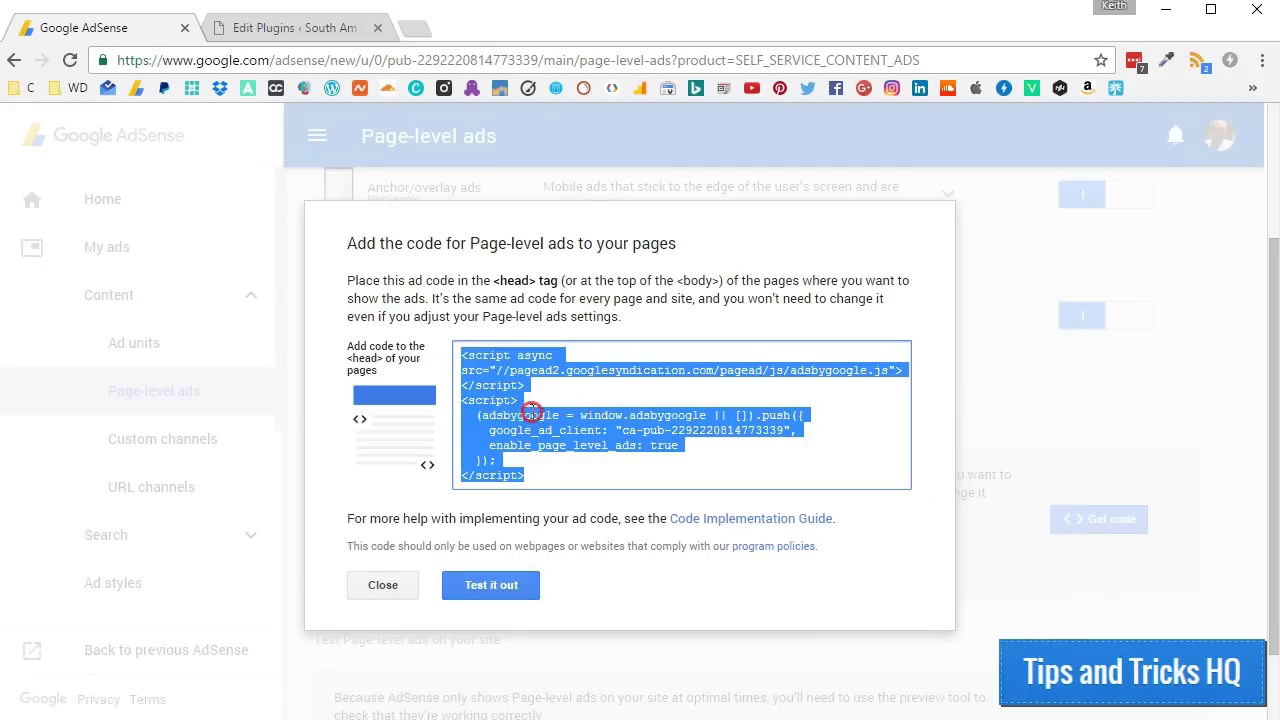
{"action": "right_click", "coordinate": [546, 423]}
{"action": "left_click", "coordinate": [576, 426]}
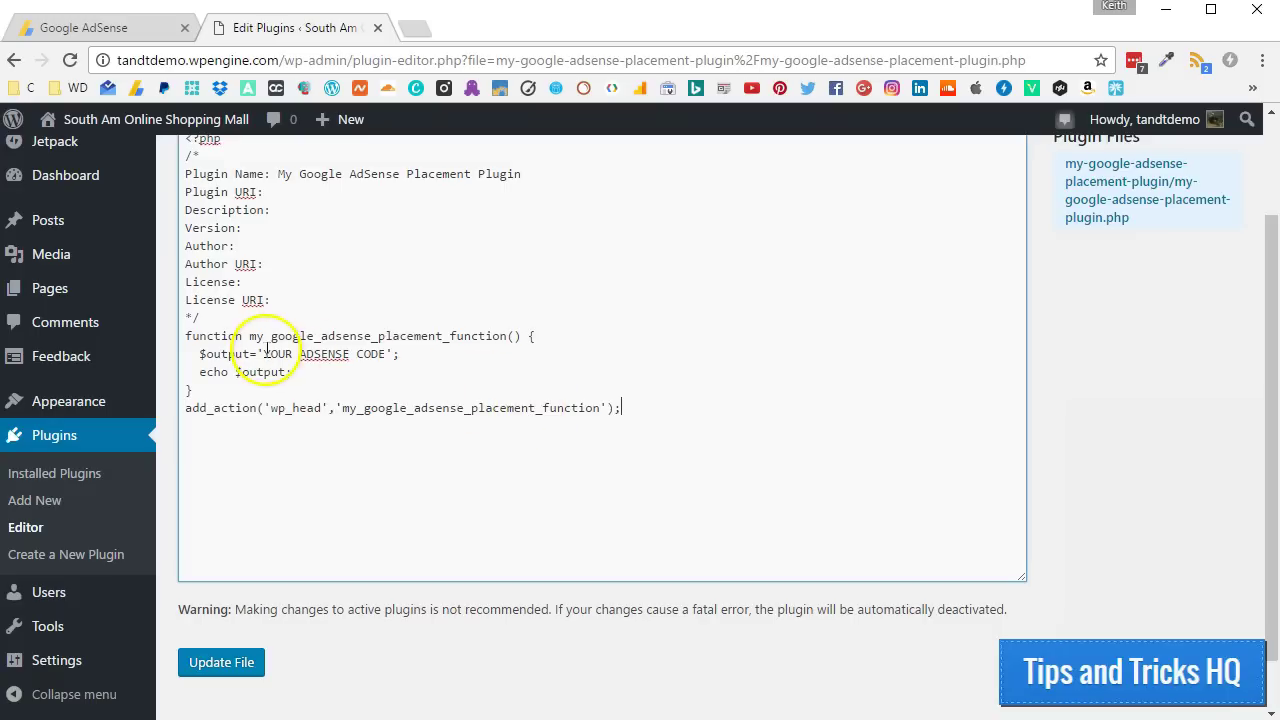
{"action": "left_click_drag", "start_coordinate": [263, 354], "coordinate": [386, 353]}
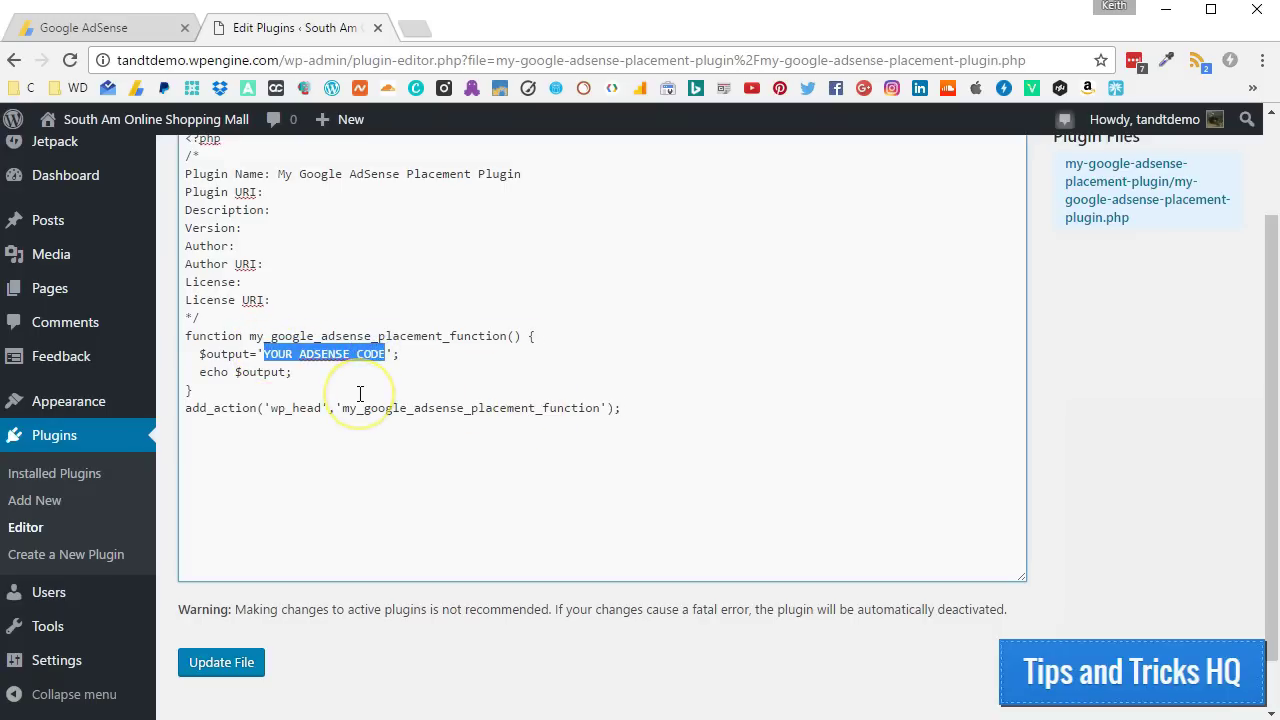
{"action": "key", "text": "ctrl+v"}
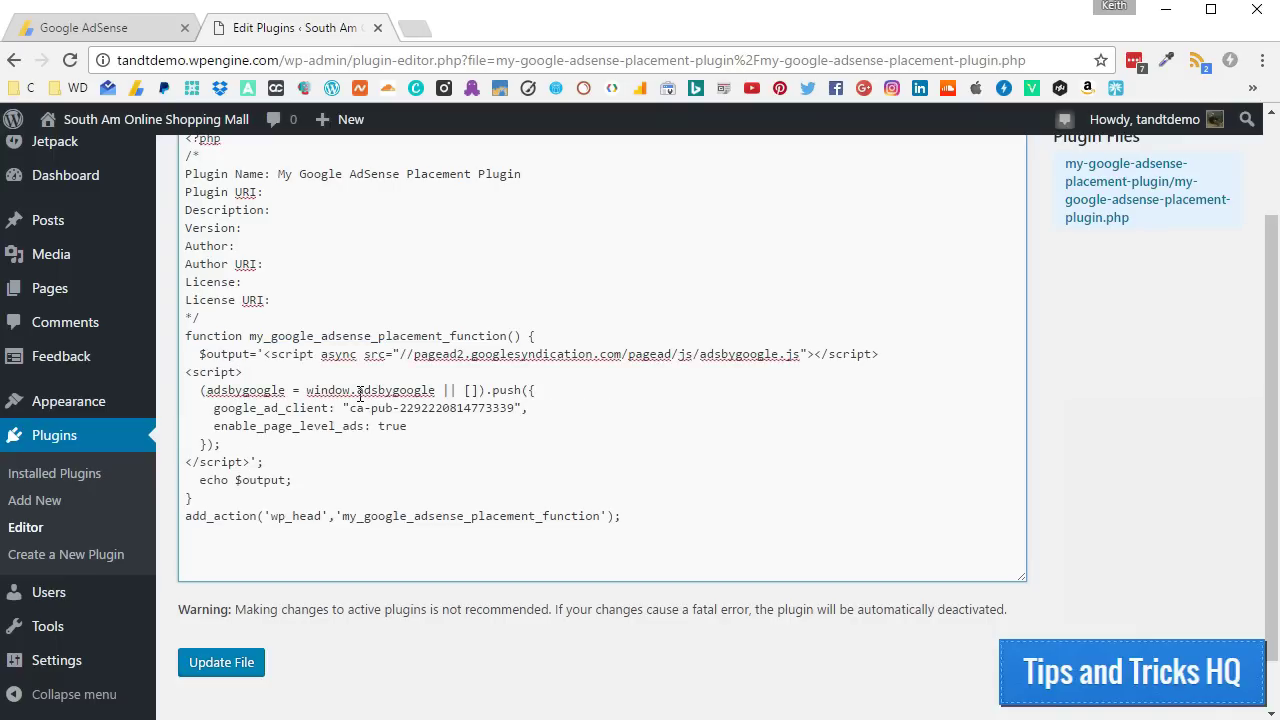
Save the edited AdSense placement plugin file and open the live South Am Online Shopping Mall site in a separate tab.
{"action": "scroll", "coordinate": [330, 550], "scroll_direction": "down", "scroll_amount": 1}
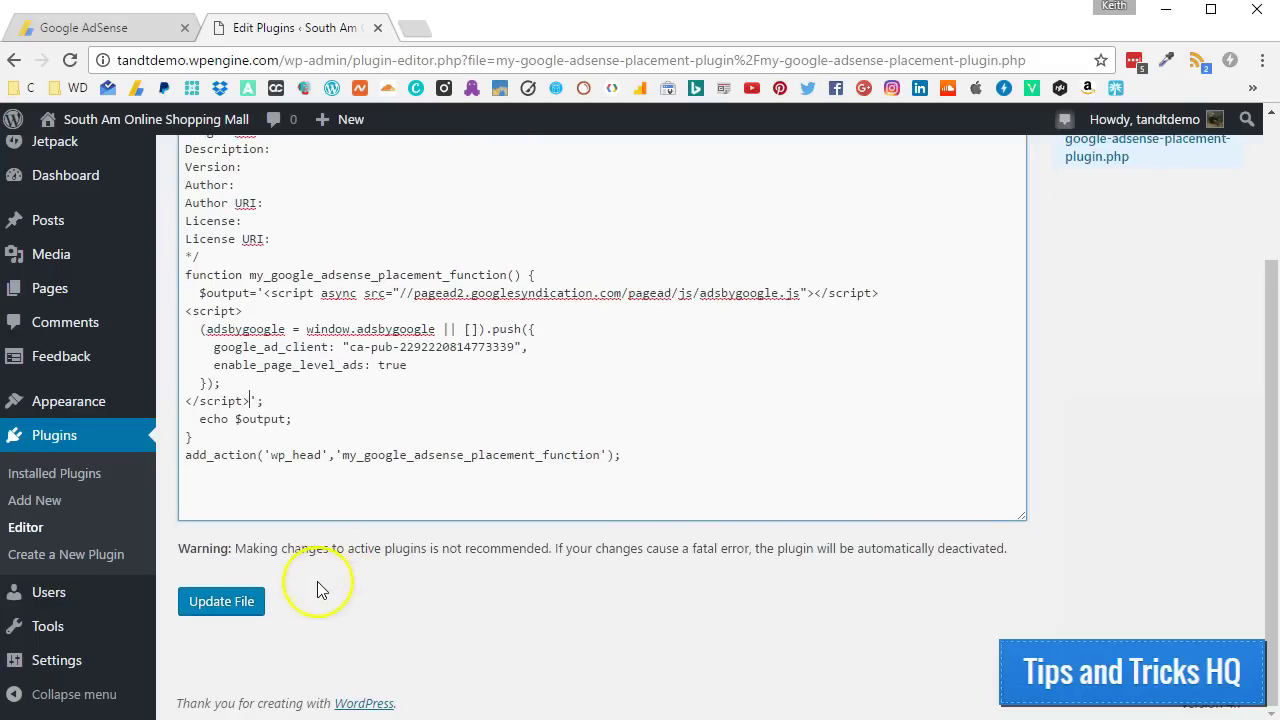
{"action": "left_click", "coordinate": [240, 610]}
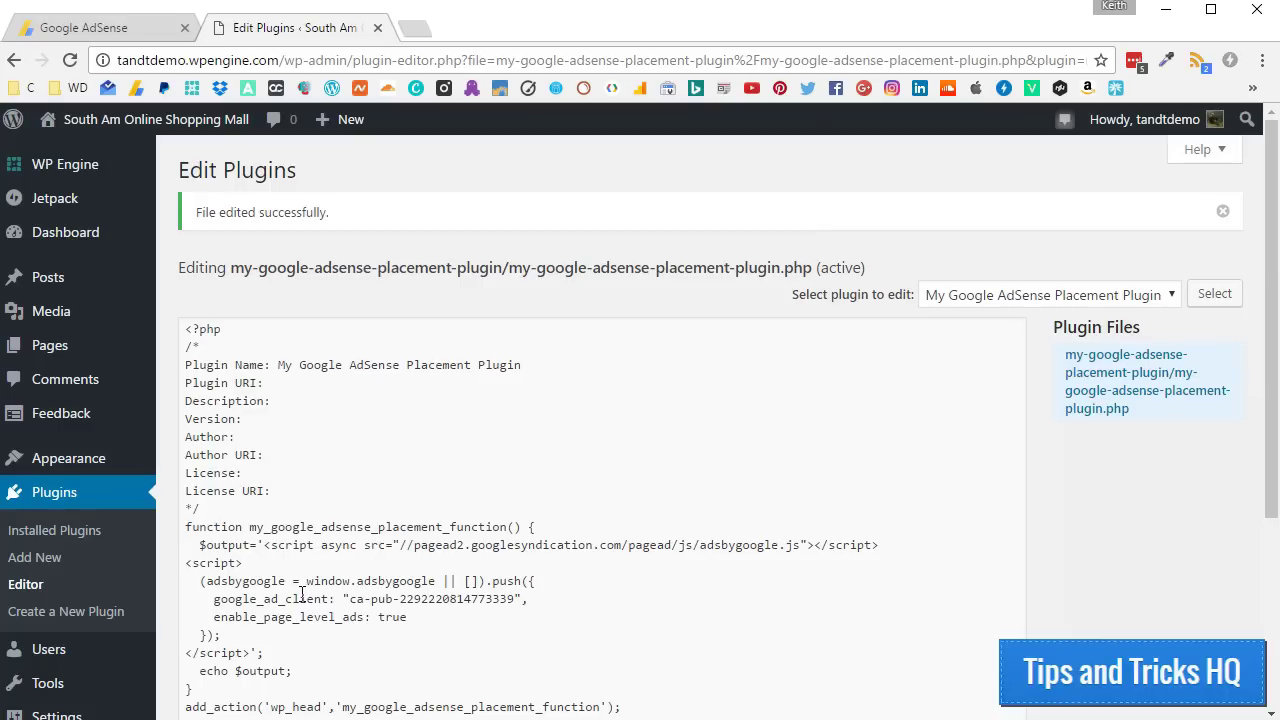
{"action": "mouse_move", "coordinate": [114, 120]}
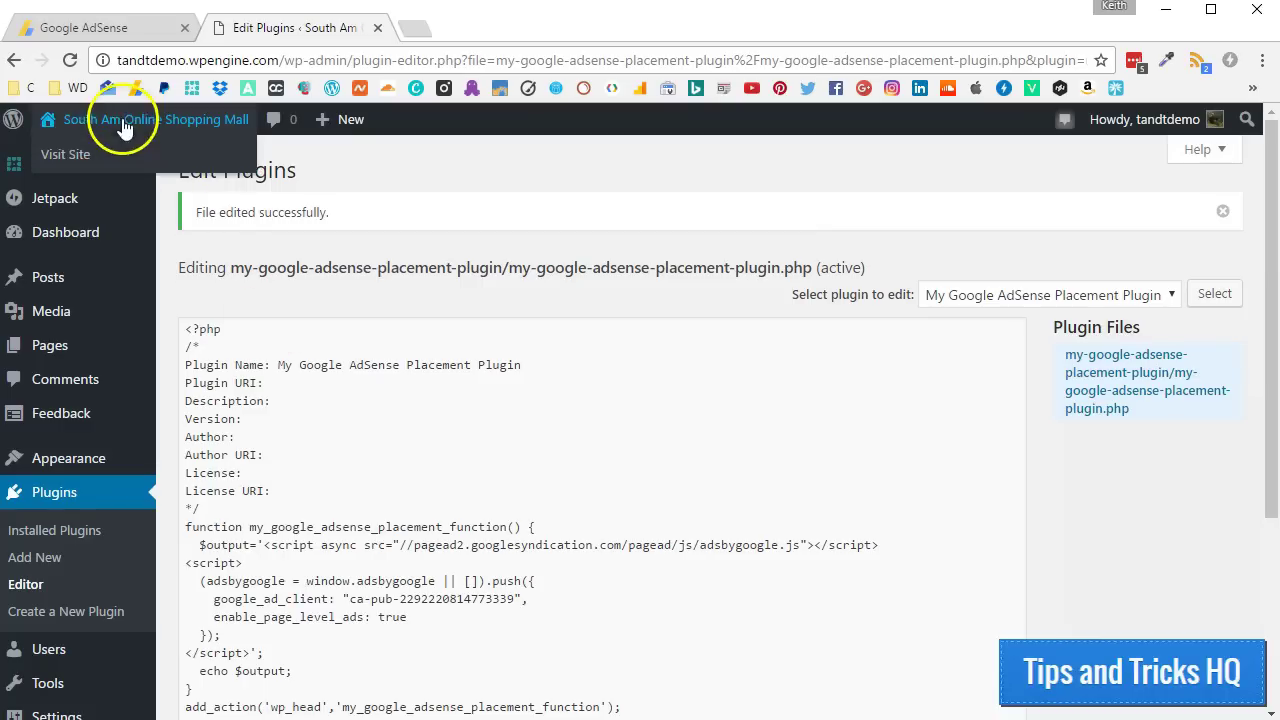
{"action": "right_click", "coordinate": [68, 160]}
{"action": "left_click", "coordinate": [110, 169]}
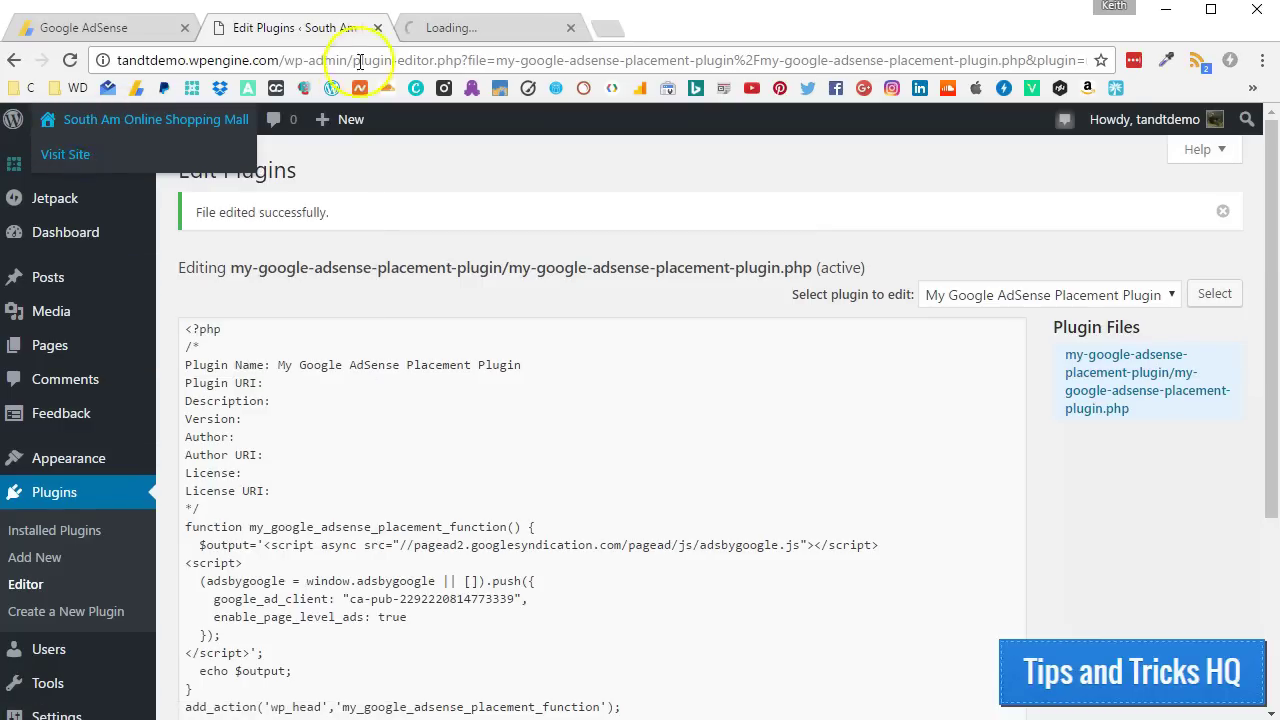
{"action": "left_click", "coordinate": [437, 25]}
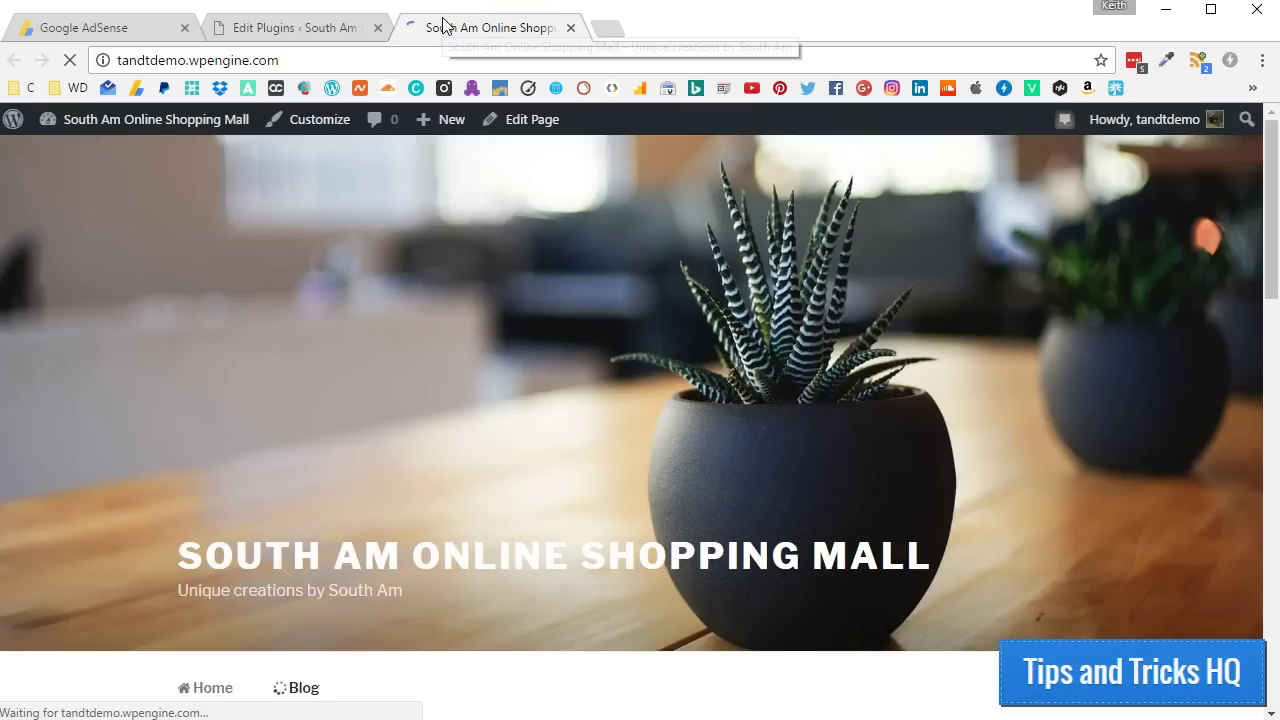
{"action": "scroll", "coordinate": [489, 302], "scroll_direction": "down", "scroll_amount": 2}
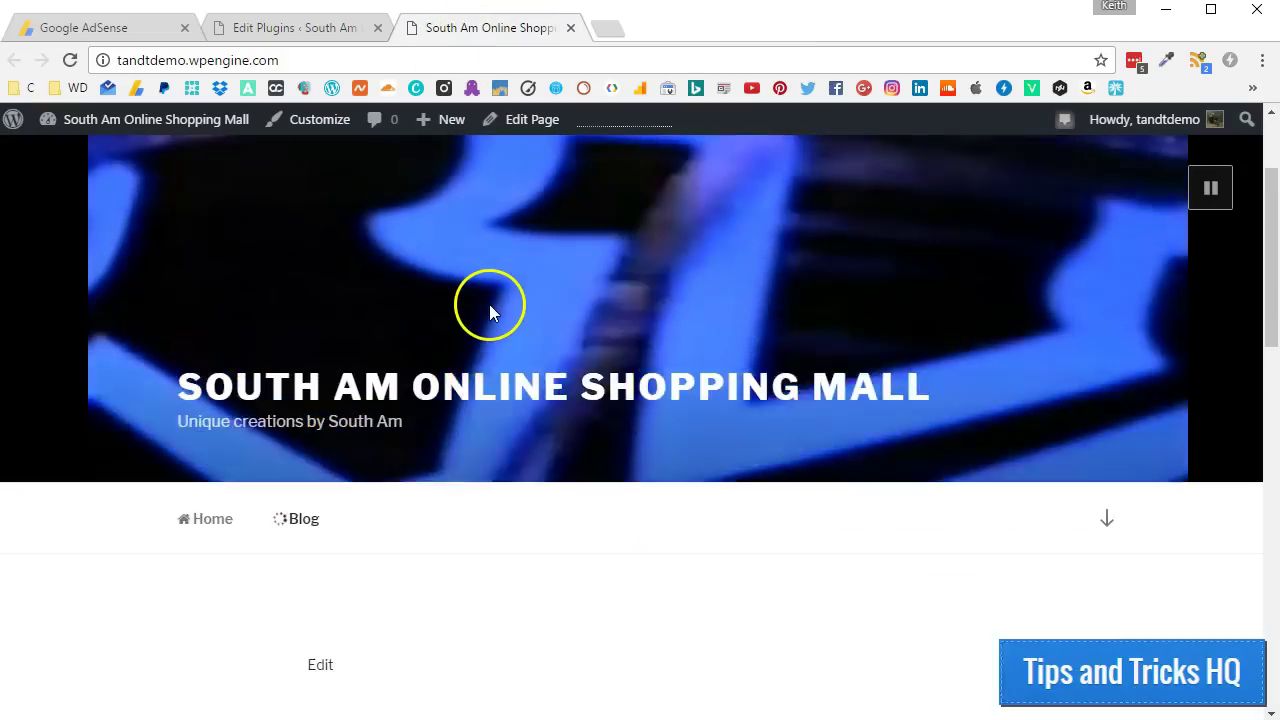
Open the site's page source, search it for "adsbygoo" and highlight the inserted AdSense script block in the head.
{"action": "right_click", "coordinate": [502, 516]}
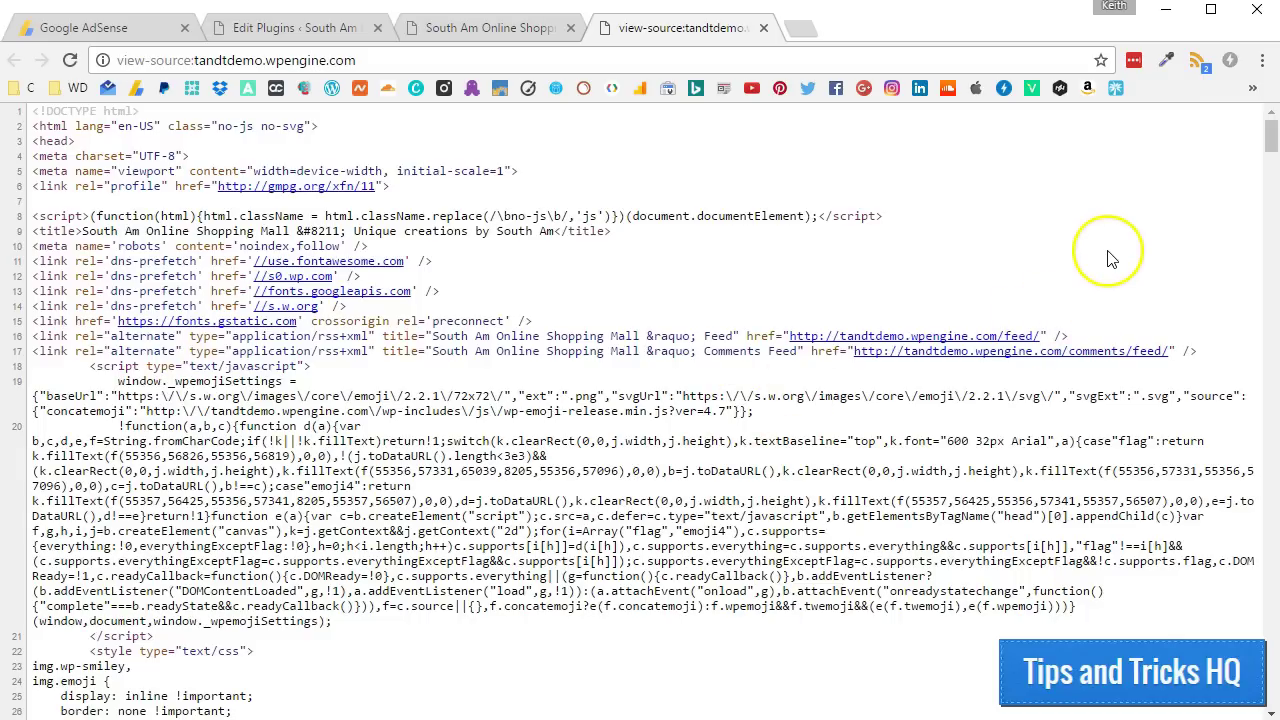
{"action": "left_click", "coordinate": [1260, 62]}
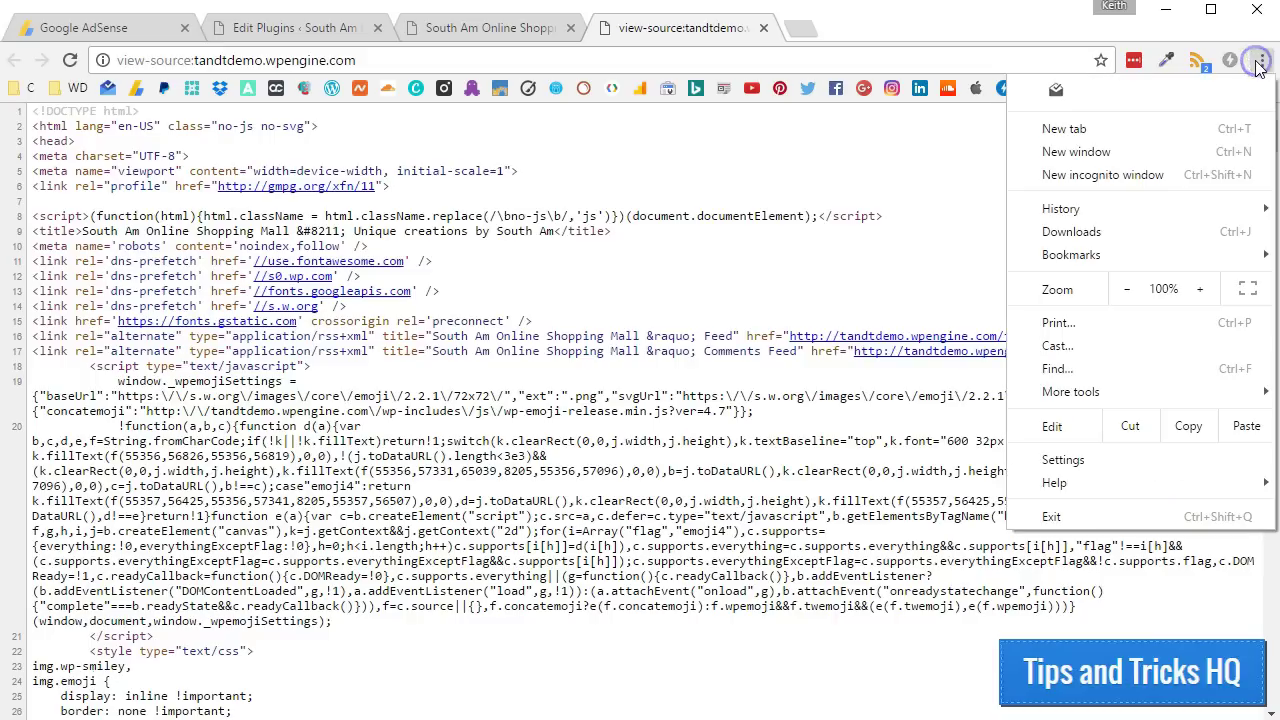
{"action": "left_click", "coordinate": [1090, 367]}
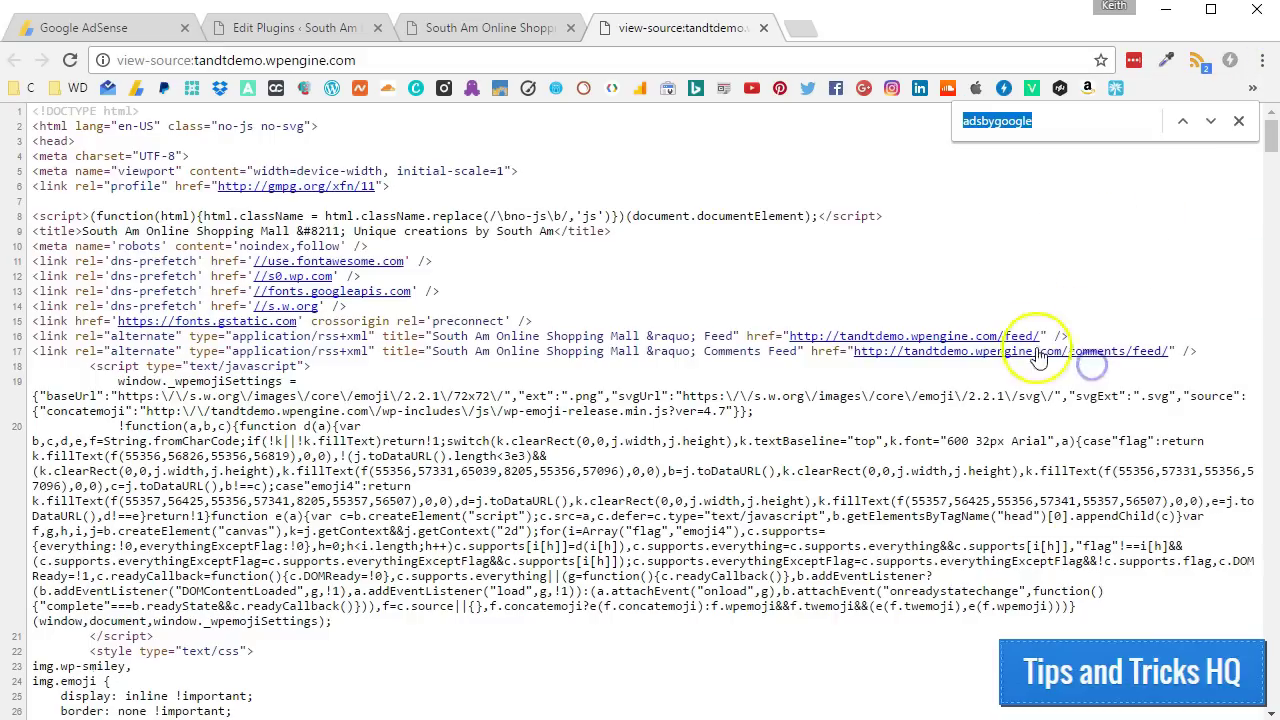
{"action": "type", "text": "ads"}
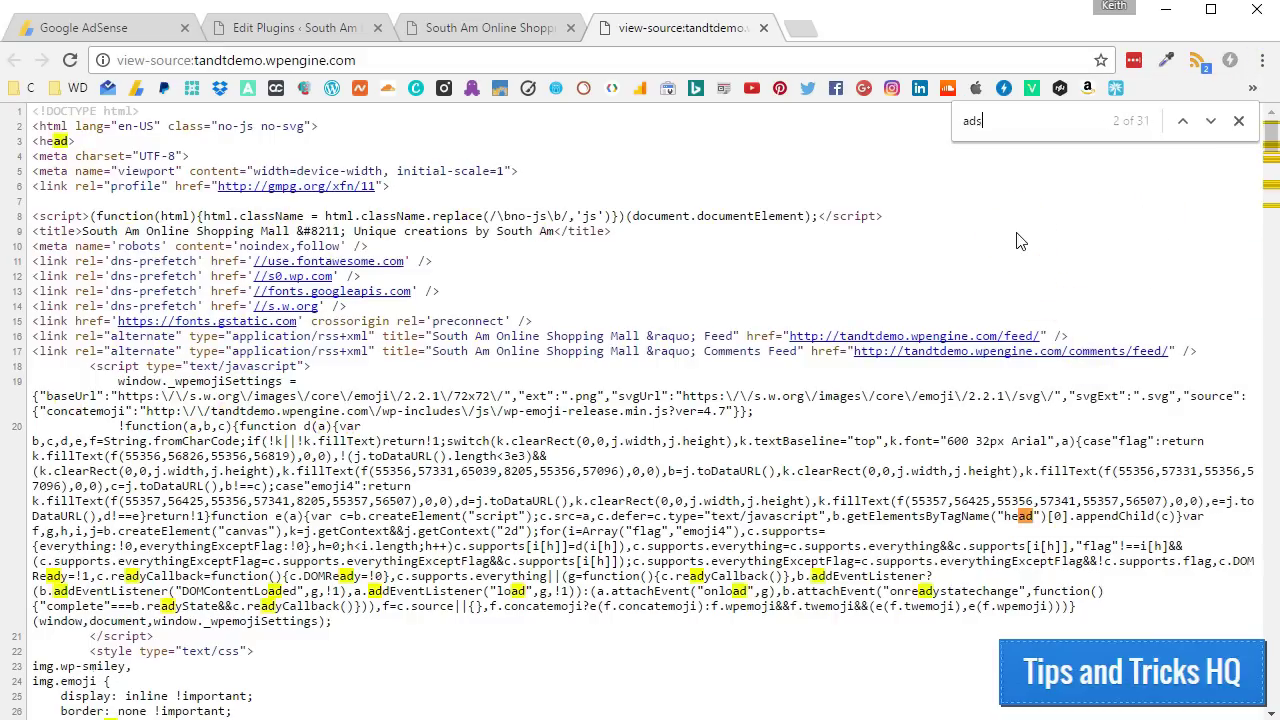
{"action": "type", "text": "bygo"}
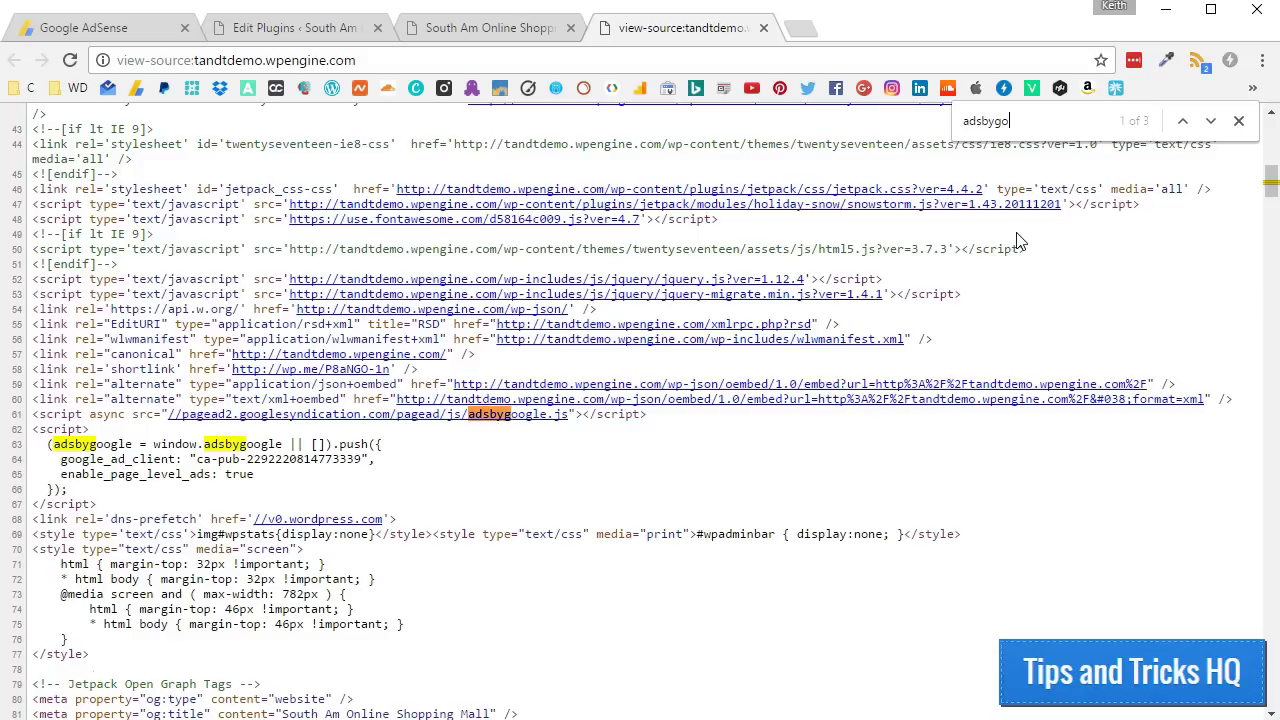
{"action": "type", "text": "o"}
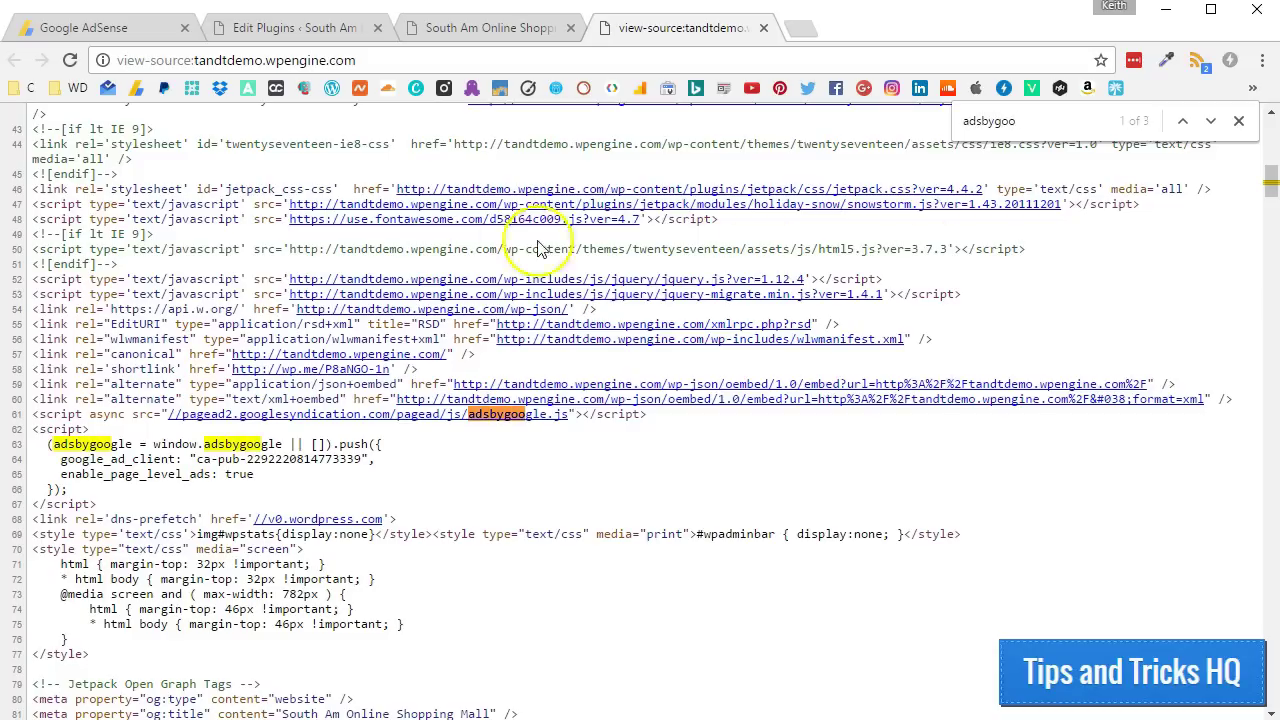
{"action": "left_click_drag", "start_coordinate": [32, 414], "coordinate": [150, 498]}
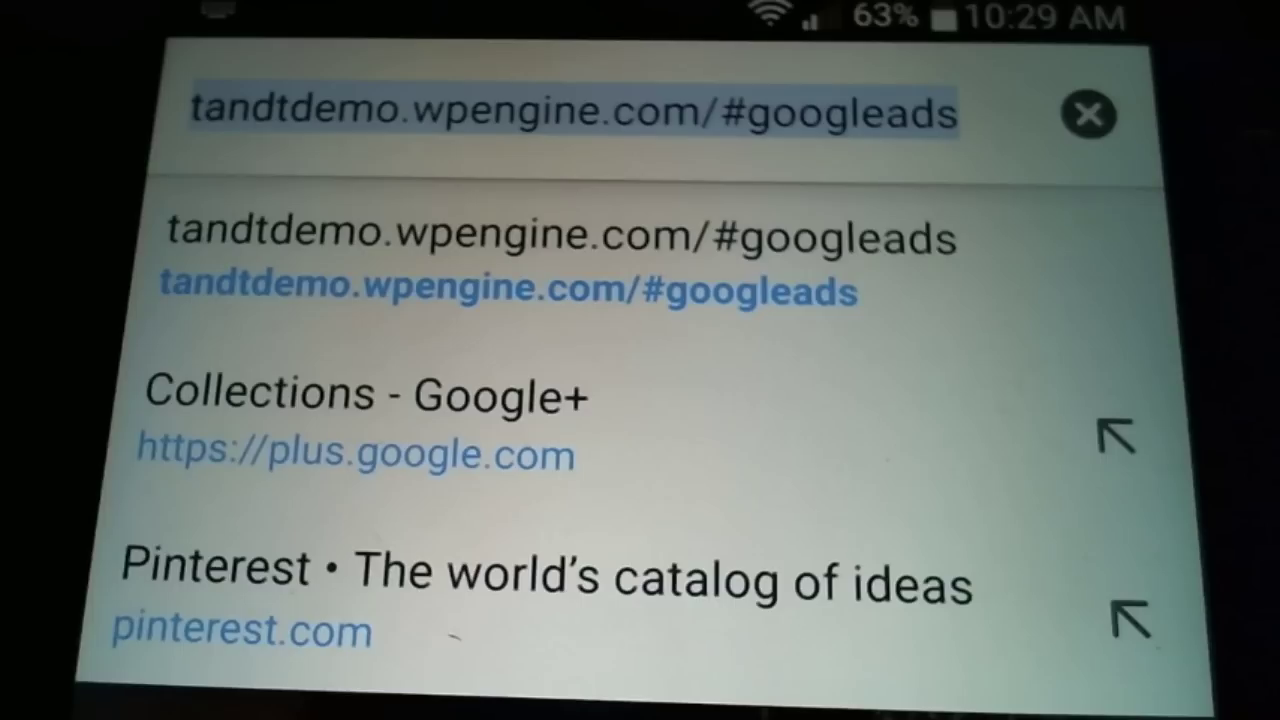
Load tandtdemo.wpengine.com/#googleads in the phone's browser and choose the Vignettes view in the page-level ads preview.
{"action": "key", "text": "Return"}
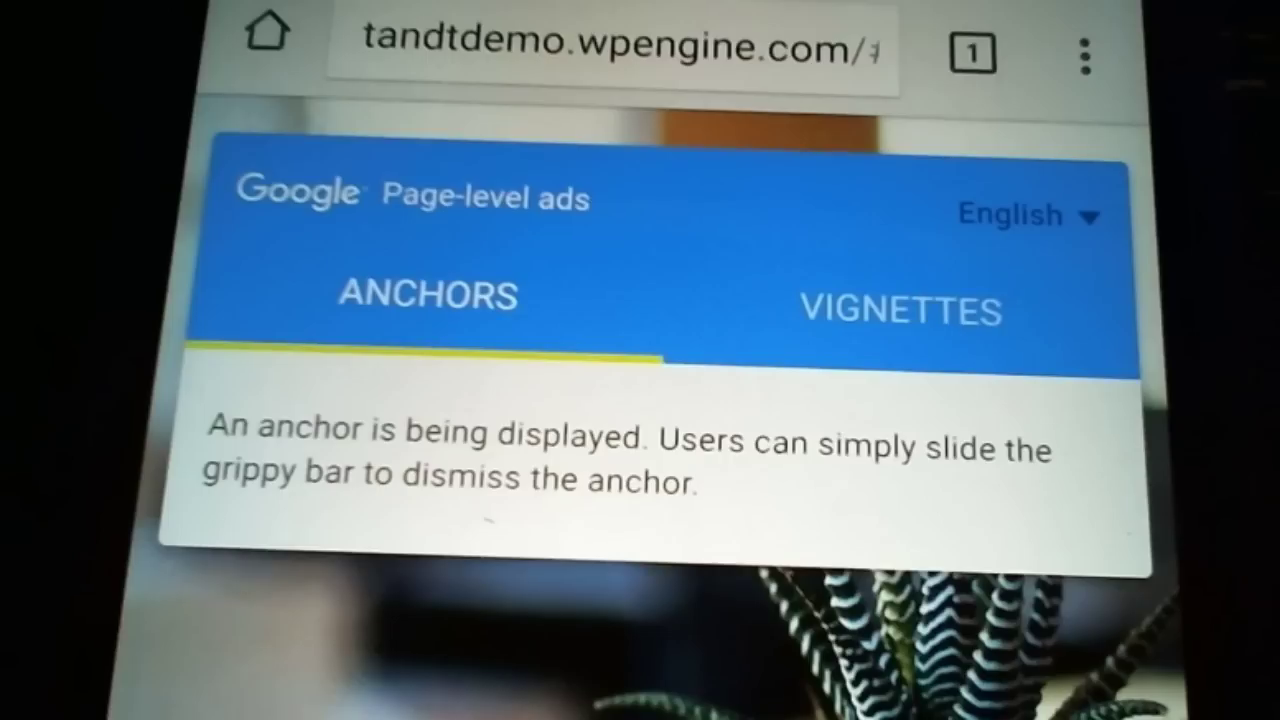
{"action": "left_click", "coordinate": [900, 310]}
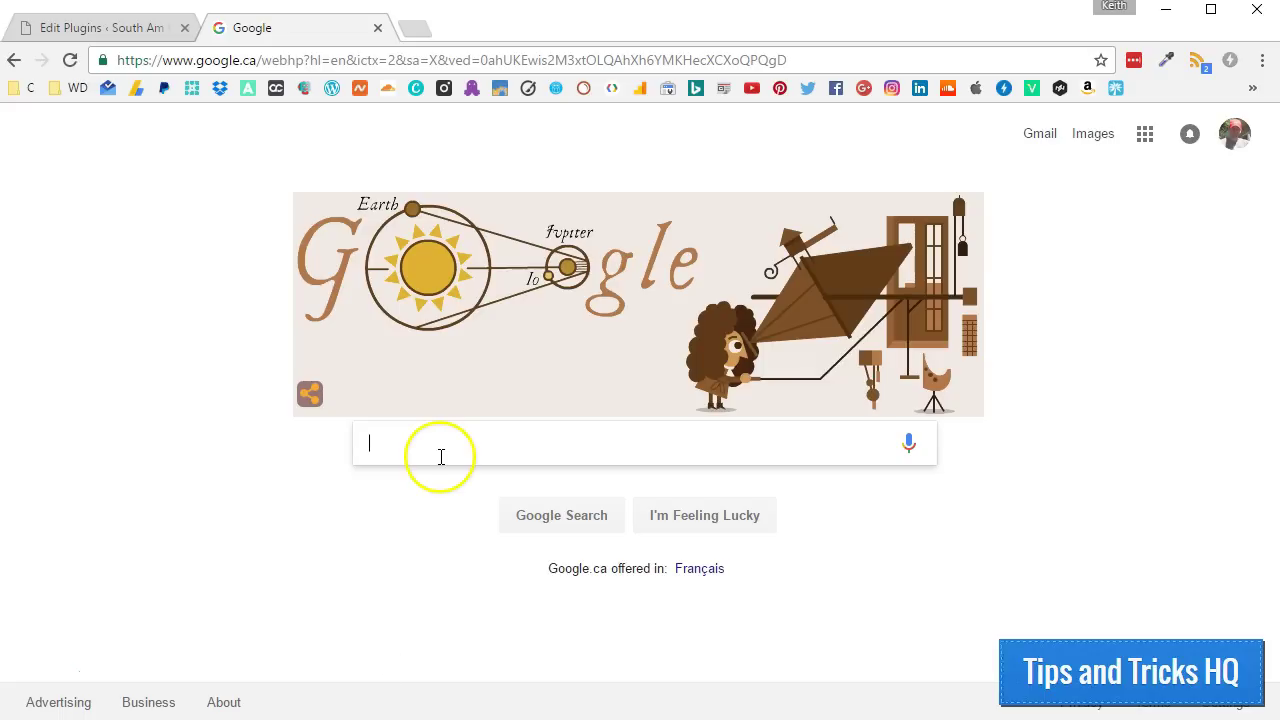
Search Google for "Guide to testing Page-level ads" and read the troubleshooting sections of that AdSense Help article.
{"action": "type", "text": "Guide to testing Page-level ads"}
{"action": "key", "text": "Return"}
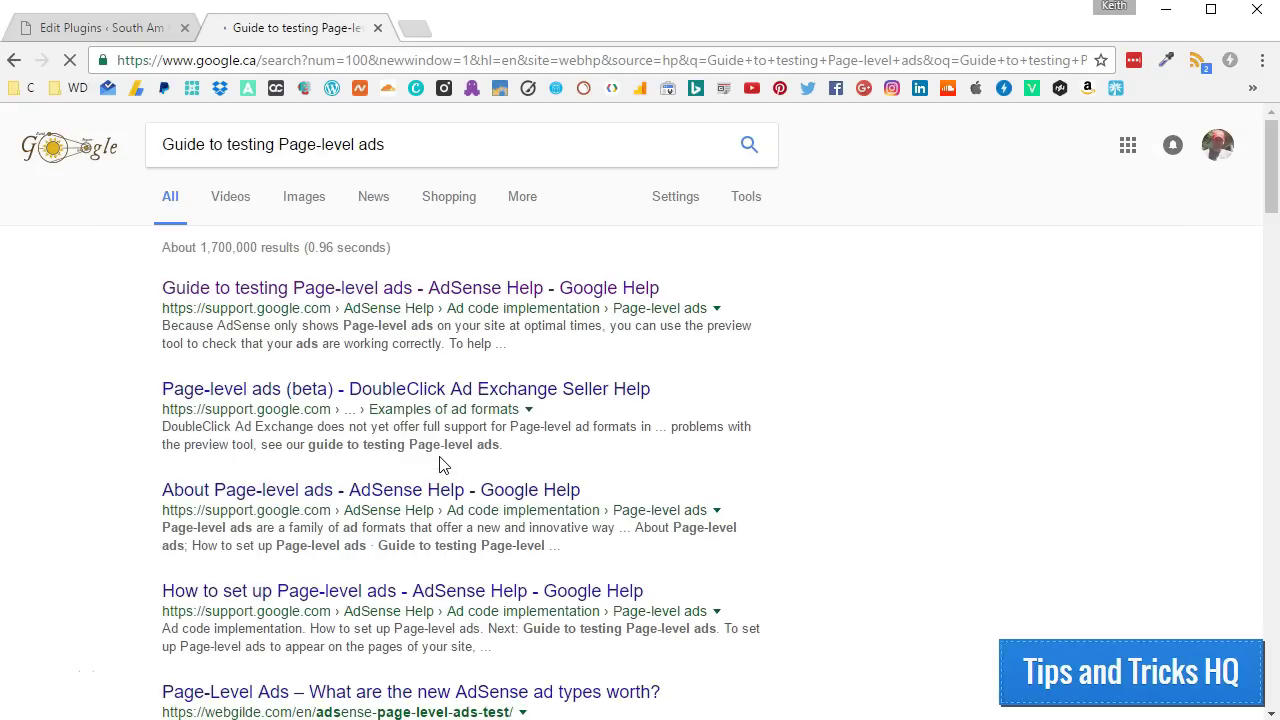
{"action": "left_click", "coordinate": [397, 288]}
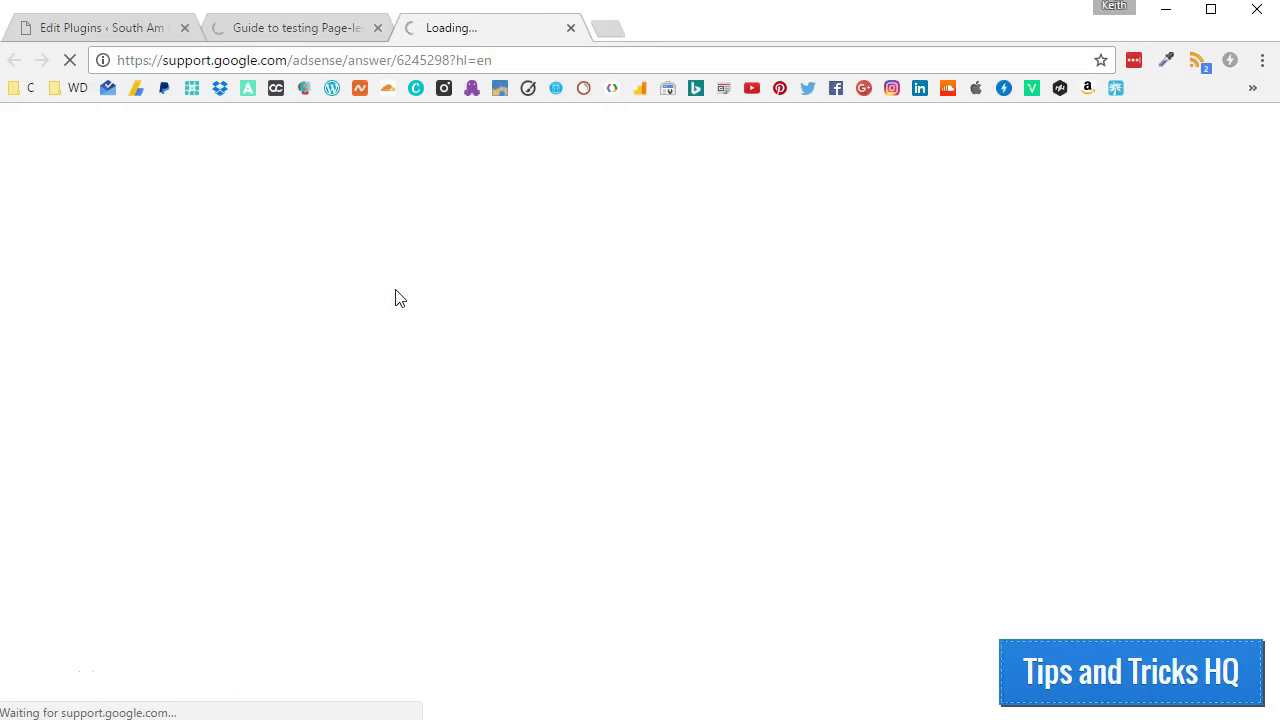
{"action": "left_click", "coordinate": [378, 28]}
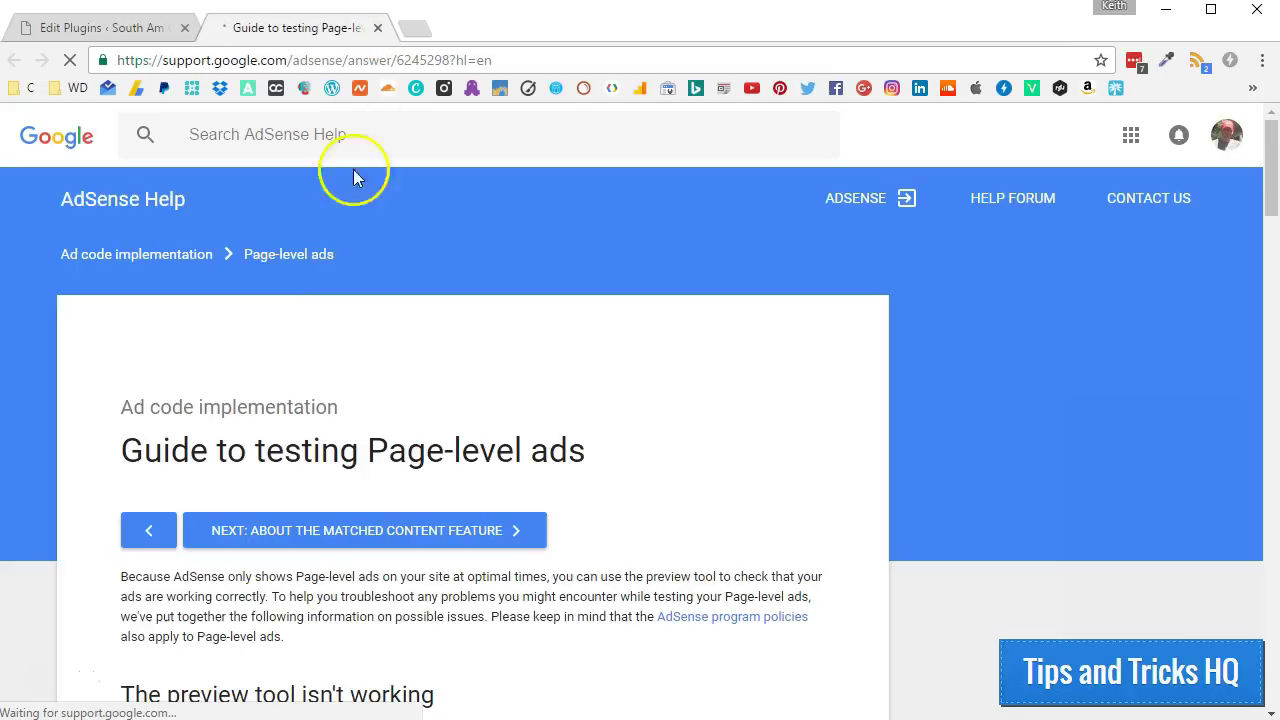
{"action": "scroll", "coordinate": [201, 401], "scroll_direction": "down", "scroll_amount": 3}
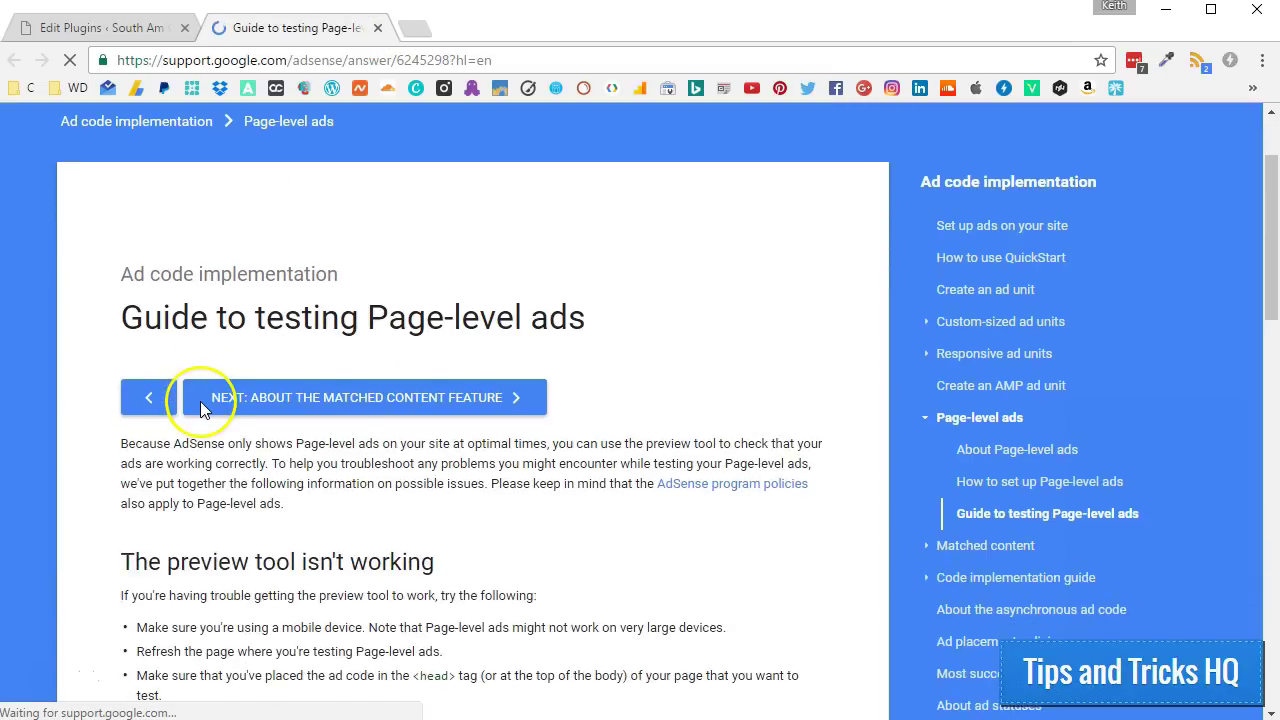
{"action": "scroll", "coordinate": [201, 401], "scroll_direction": "down", "scroll_amount": 2}
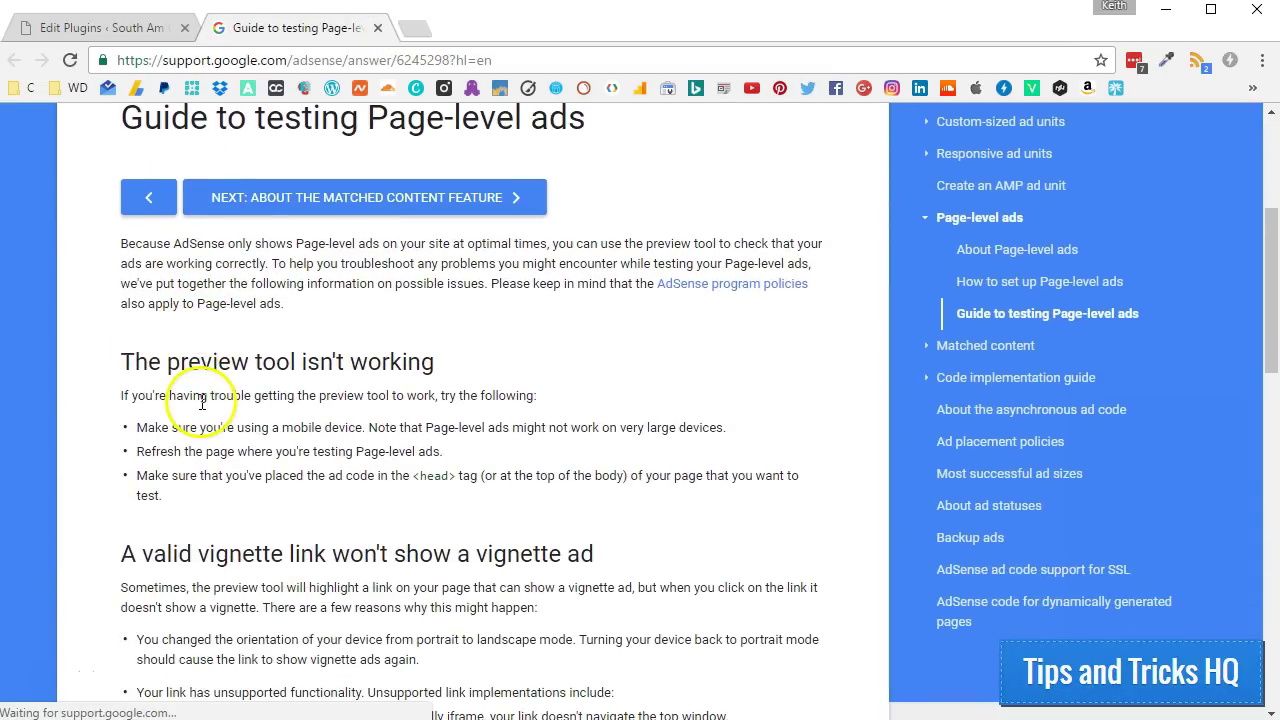
{"action": "scroll", "coordinate": [200, 410], "scroll_direction": "down", "scroll_amount": 1}
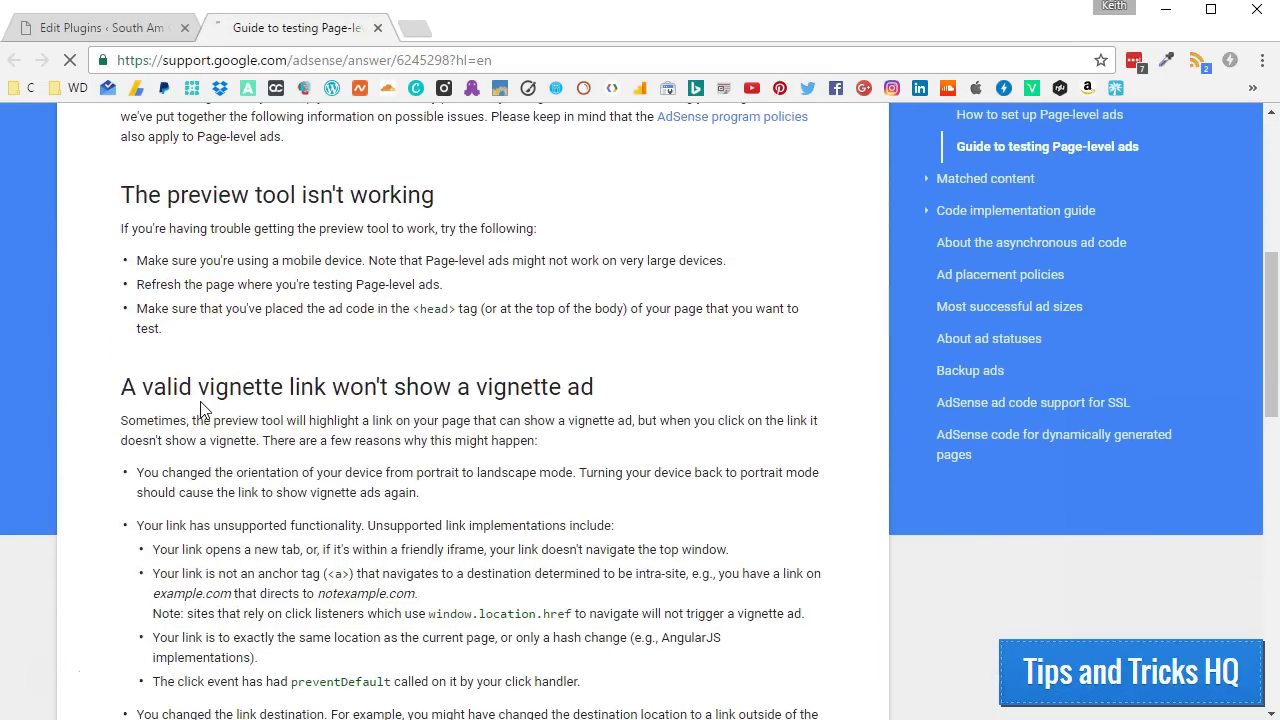